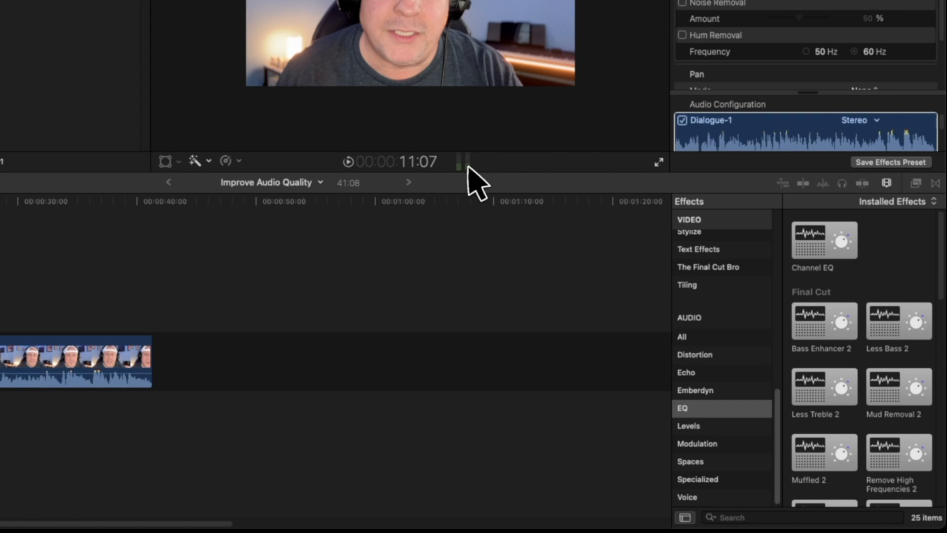
Step: Display the audio meters beside the timeline
{"action": "key", "text": "super+shift+8"}
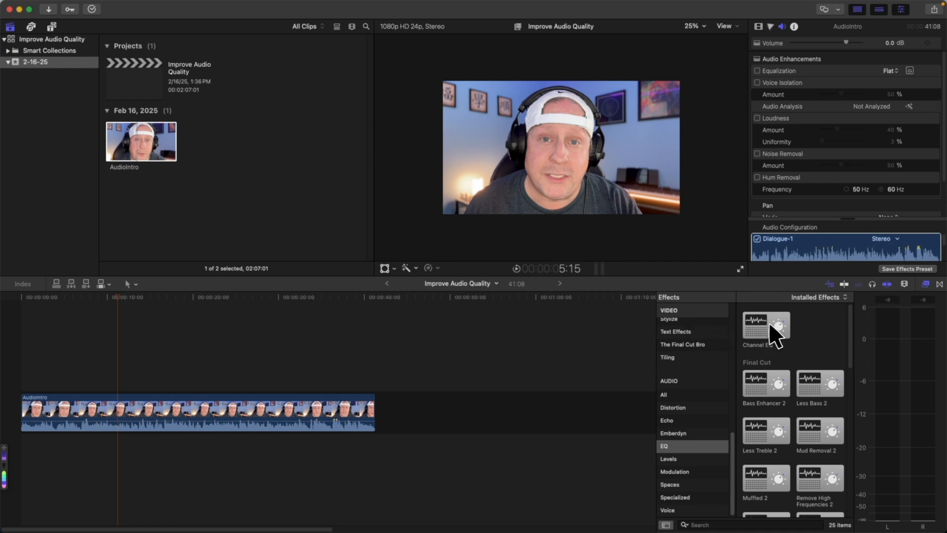
Step: Apply the Channel EQ effect to the AudioIntro clip in the timeline and open its editor clear of the clip
{"action": "left_click_drag", "start_coordinate": [778, 330], "coordinate": [318, 419]}
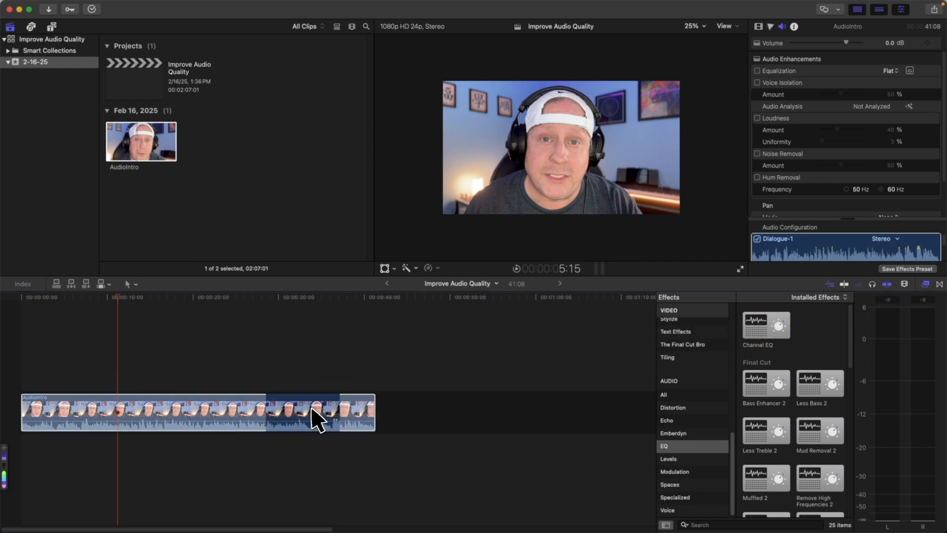
{"action": "left_click", "coordinate": [317, 419]}
{"action": "scroll", "coordinate": [820, 139], "scroll_direction": "down", "scroll_amount": 3}
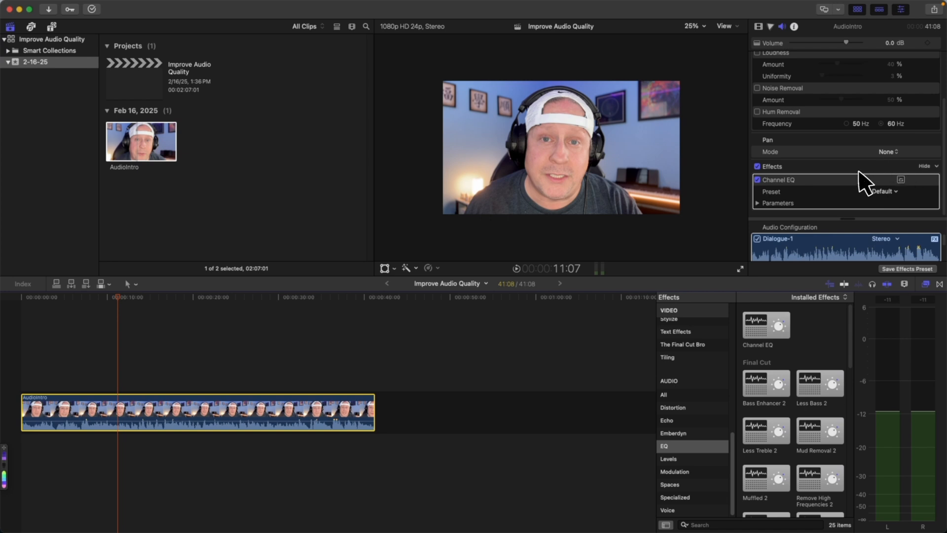
{"action": "left_click", "coordinate": [901, 179]}
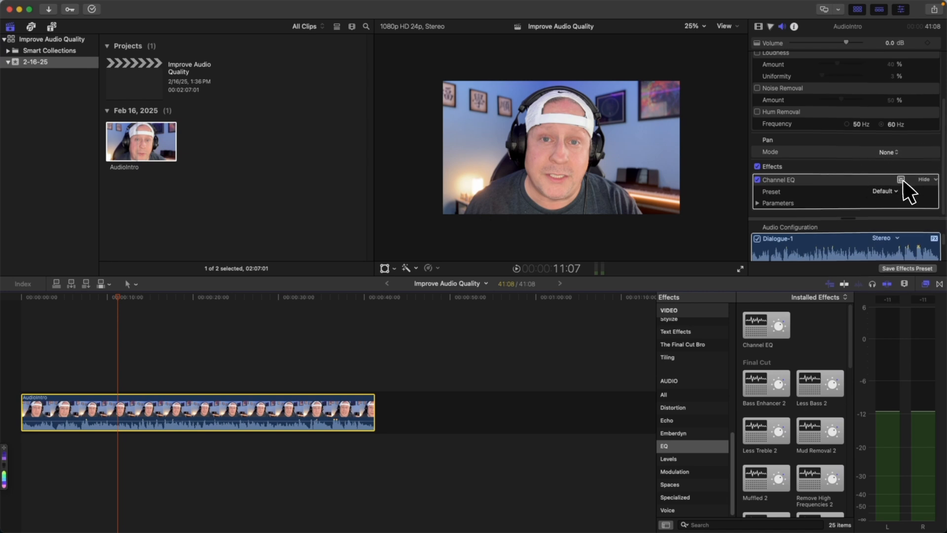
{"action": "left_click_drag", "start_coordinate": [447, 238], "coordinate": [581, 137]}
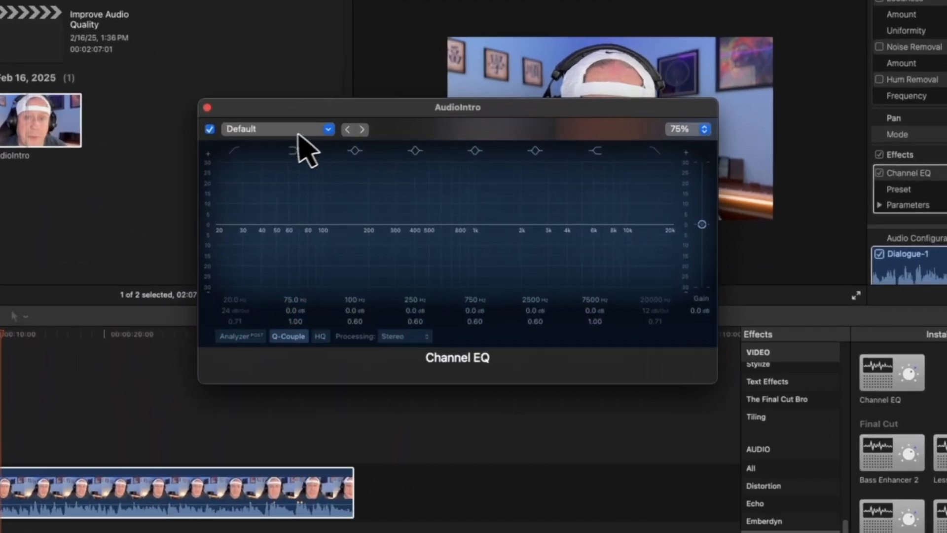
Step: Look through the Channel EQ presets, including the 05 Voice group, without choosing one
{"action": "left_click", "coordinate": [356, 148]}
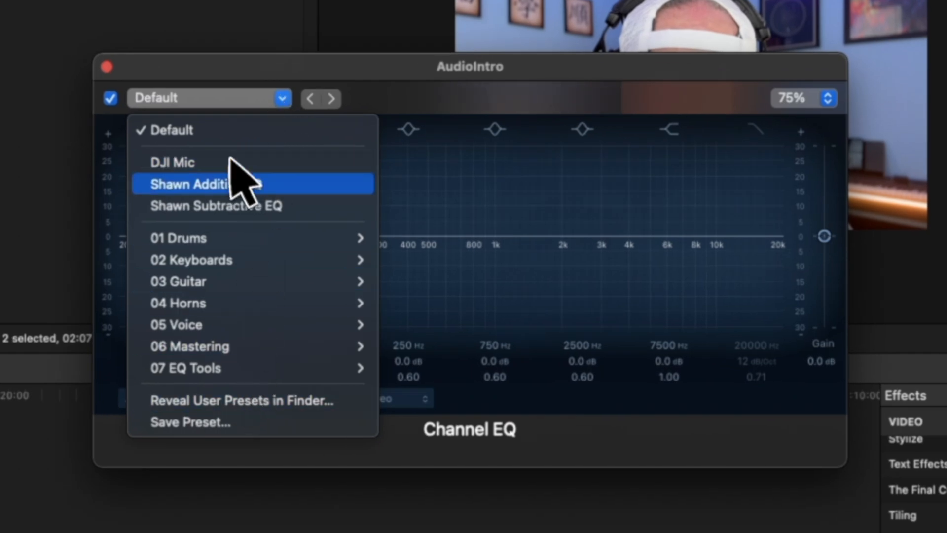
{"action": "mouse_move", "coordinate": [220, 291]}
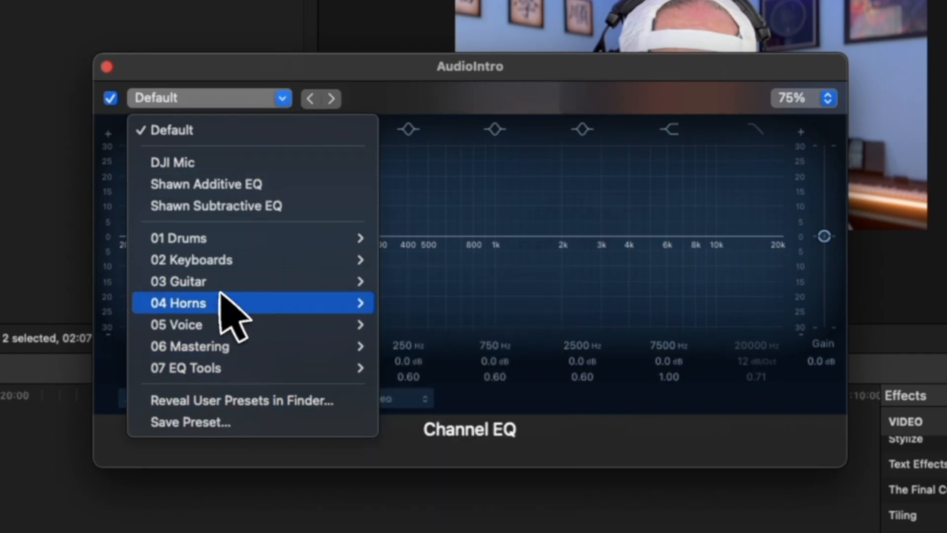
{"action": "mouse_move", "coordinate": [217, 326]}
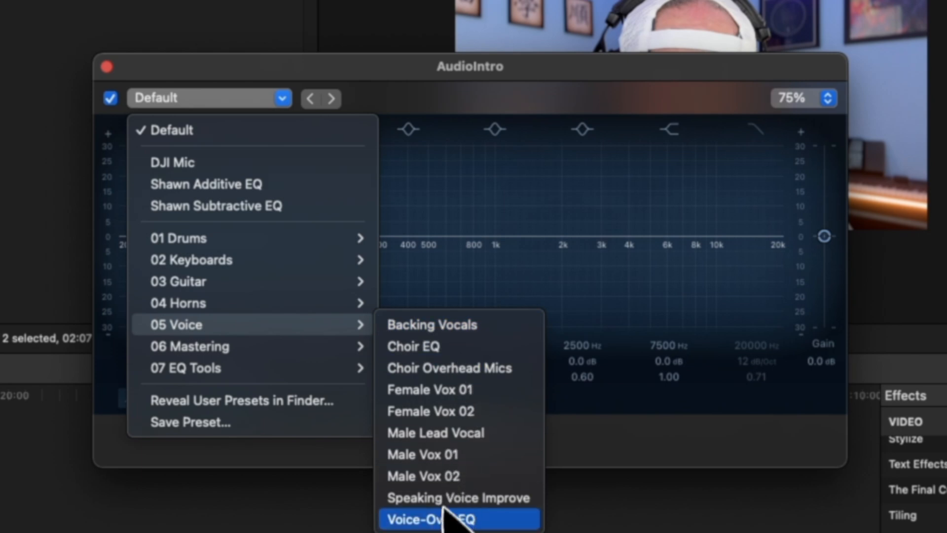
{"action": "left_click", "coordinate": [452, 81]}
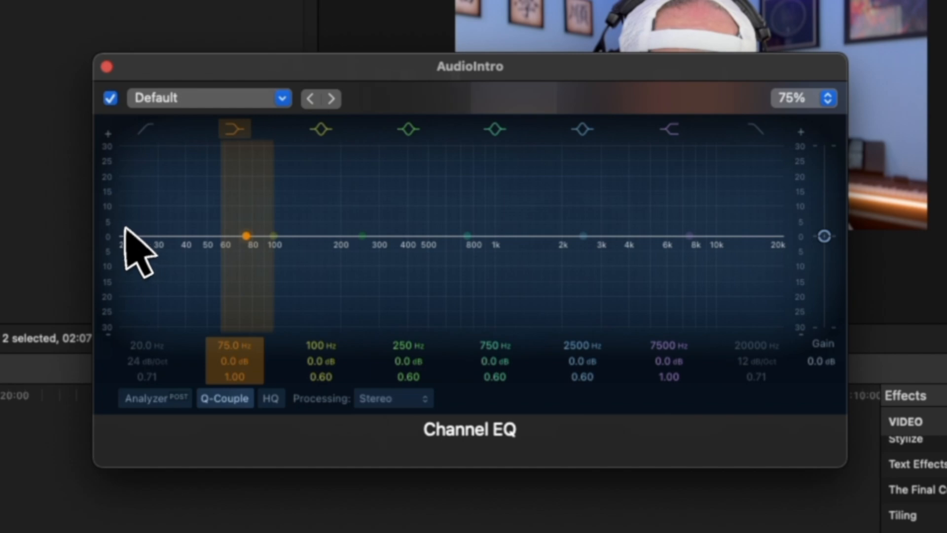
Step: Enable the low cut at 80 Hz with Q 0.57 and bring the high cut to about 9850 Hz
{"action": "left_click", "coordinate": [150, 130]}
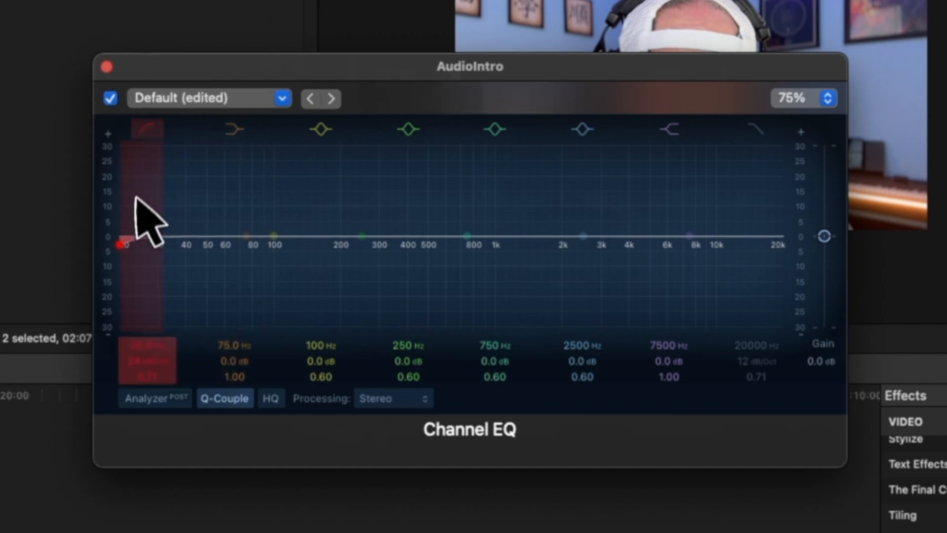
{"action": "left_click_drag", "start_coordinate": [128, 248], "coordinate": [257, 330]}
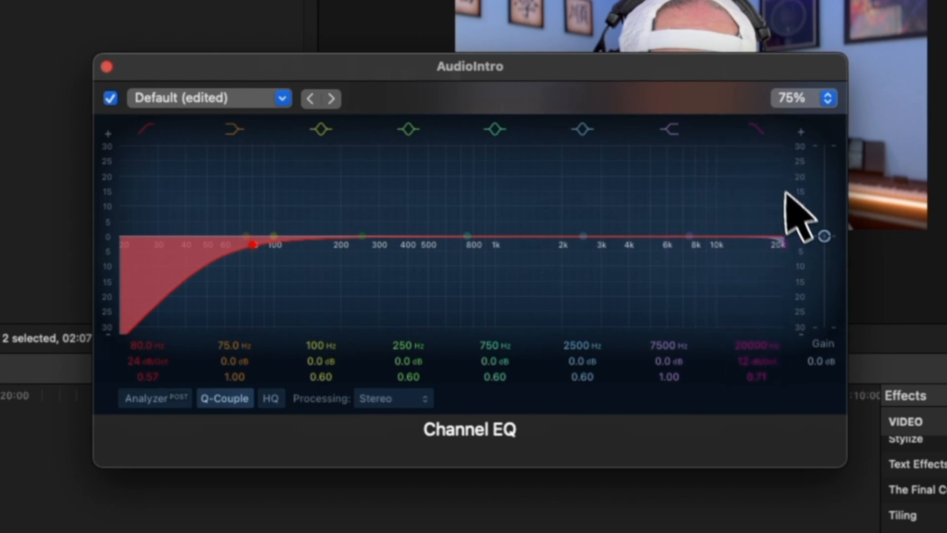
{"action": "left_click", "coordinate": [784, 244]}
{"action": "left_click_drag", "start_coordinate": [786, 245], "coordinate": [718, 251]}
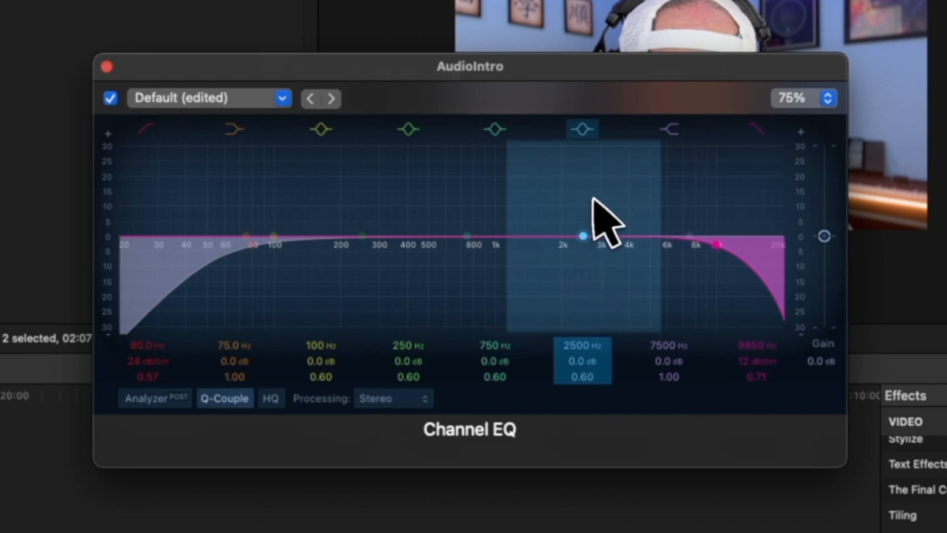
Step: Narrow the 2500 Hz band to Q 21.0 and raise it into a sharp boost of about 14 dB at 2520 Hz
{"action": "scroll", "coordinate": [590, 217], "scroll_direction": "down", "scroll_amount": 3}
{"action": "scroll", "coordinate": [590, 210], "scroll_direction": "up", "scroll_amount": 10}
{"action": "scroll", "coordinate": [590, 210], "scroll_direction": "down", "scroll_amount": 3}
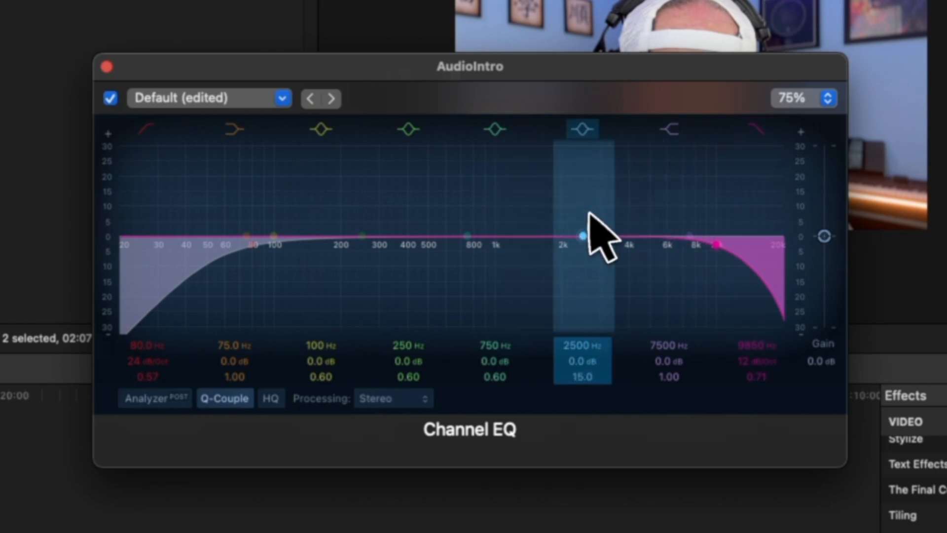
{"action": "mouse_move", "coordinate": [621, 214]}
{"action": "left_mouse_down"}
{"action": "mouse_move", "coordinate": [655, 214]}
{"action": "mouse_move", "coordinate": [598, 220]}
{"action": "mouse_move", "coordinate": [613, 218]}
{"action": "left_mouse_up"}
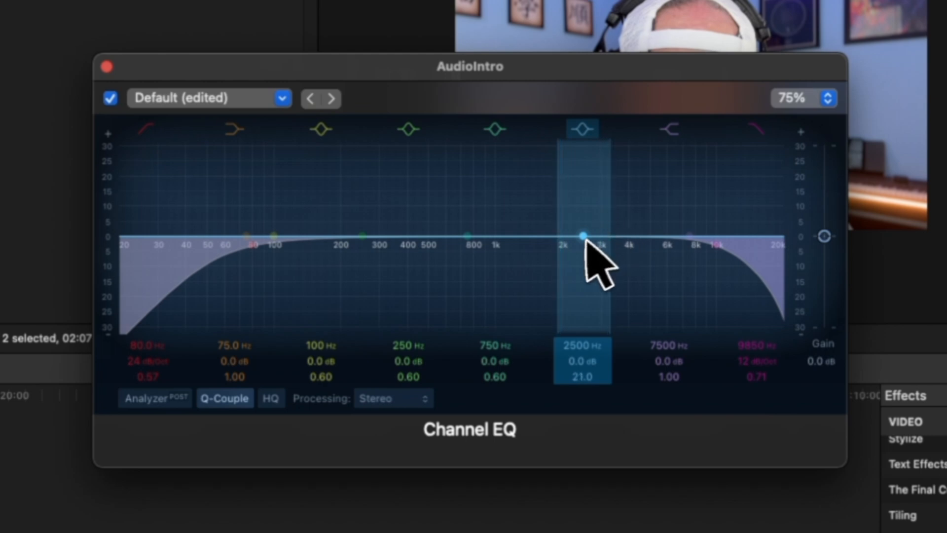
{"action": "left_click_drag", "start_coordinate": [586, 238], "coordinate": [591, 144]}
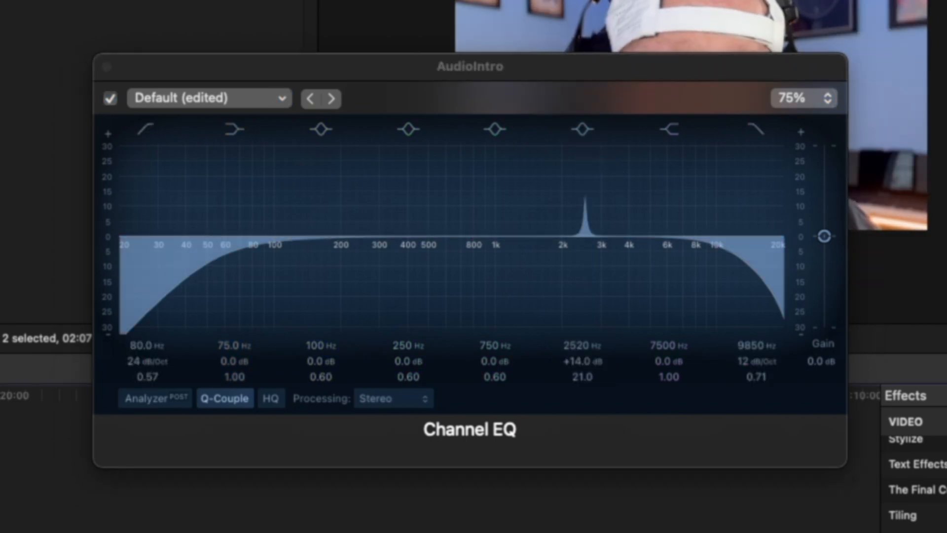
Step: Sweep the narrow boost up to about 2960 Hz, then turn it into a 20 dB cut at 3000 Hz with Q 8.20
{"action": "left_click", "coordinate": [558, 313]}
{"action": "left_click_drag", "start_coordinate": [593, 192], "coordinate": [592, 168]}
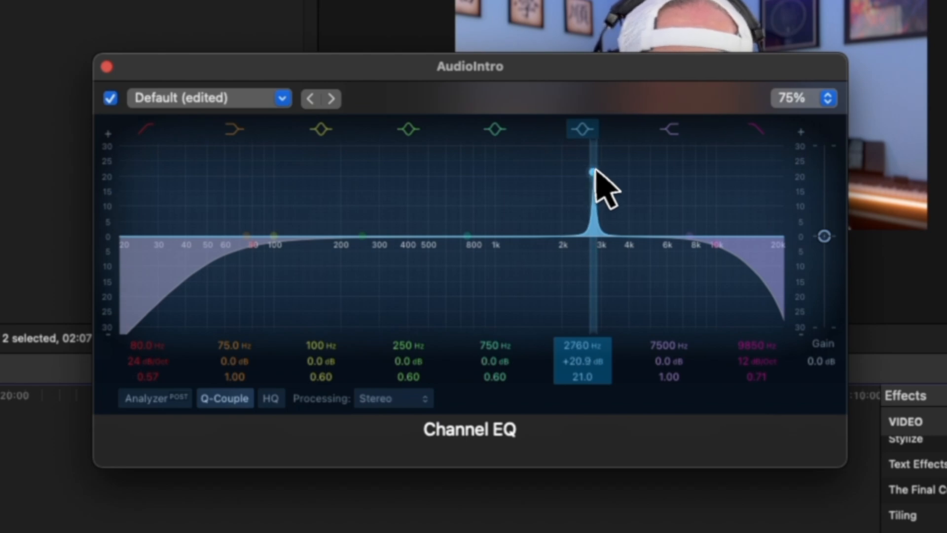
{"action": "left_click_drag", "start_coordinate": [595, 171], "coordinate": [599, 172]}
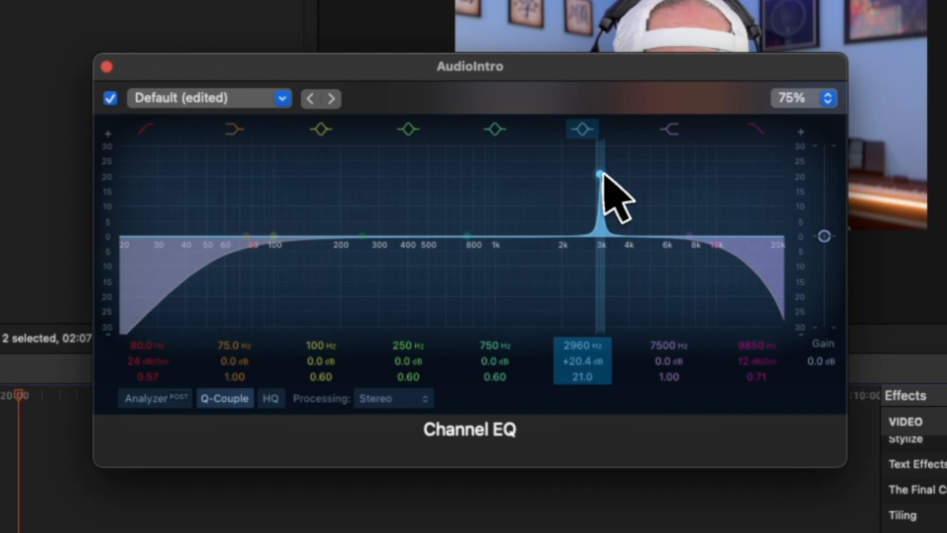
{"action": "left_click_drag", "start_coordinate": [603, 173], "coordinate": [604, 326]}
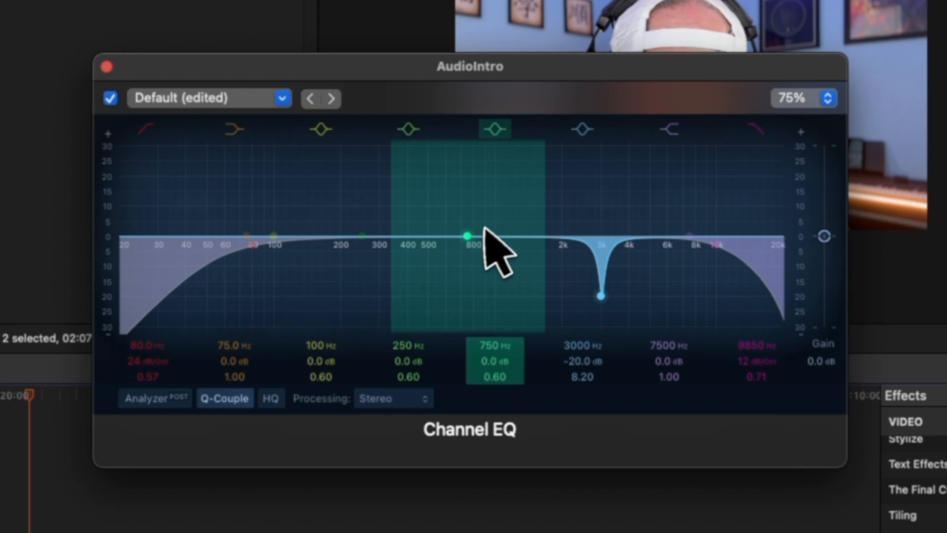
Step: Cut the 750 Hz band about 18.4 dB at 925 Hz with Q 9.60, and the 250 Hz band about 19.1 dB at 390 Hz with Q 13.0
{"action": "left_click_drag", "start_coordinate": [482, 218], "coordinate": [490, 292]}
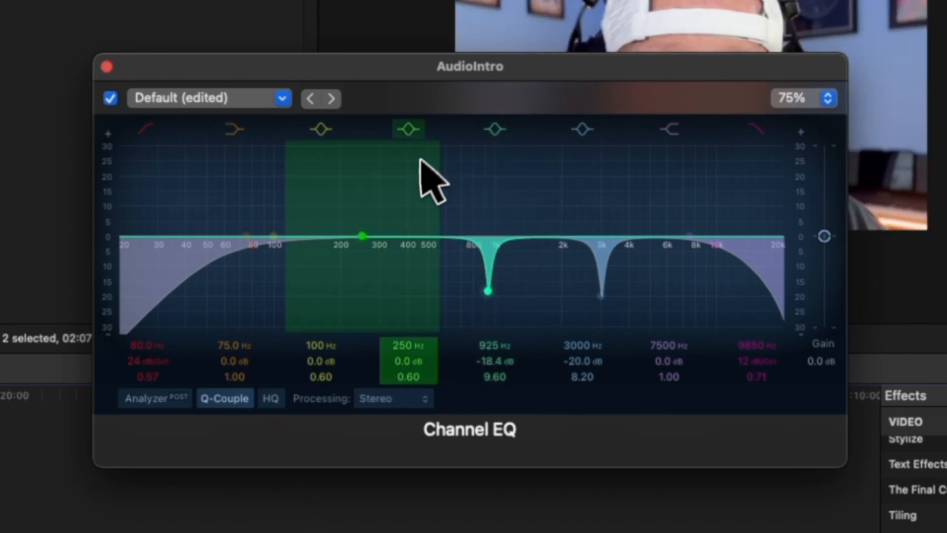
{"action": "left_click_drag", "start_coordinate": [363, 236], "coordinate": [411, 295]}
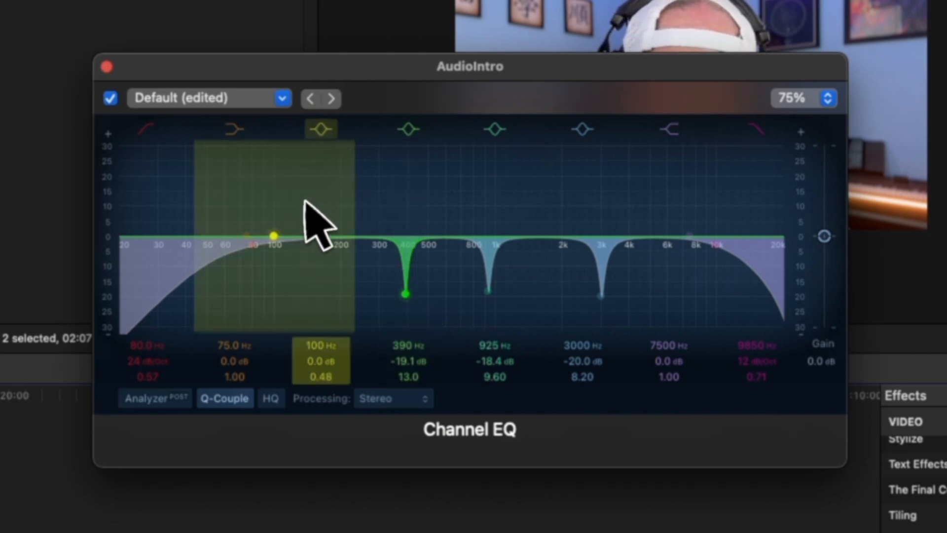
Step: Narrow the 100 Hz band to Q 11.0, sweep it as a boost to about 206 Hz, and pull it down into a cut there
{"action": "scroll", "coordinate": [304, 200], "scroll_direction": "up", "scroll_amount": 10}
{"action": "left_click_drag", "start_coordinate": [280, 237], "coordinate": [337, 186]}
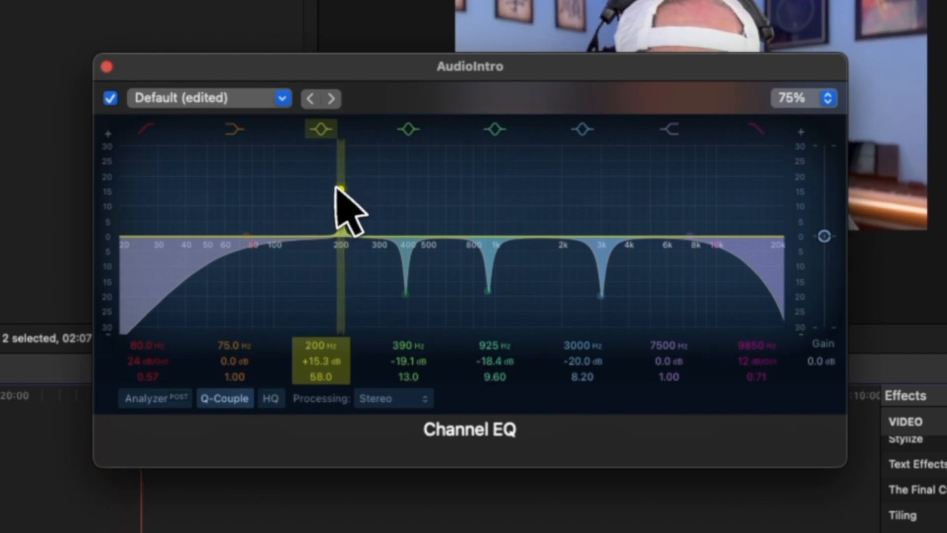
{"action": "scroll", "coordinate": [339, 196], "scroll_direction": "down", "scroll_amount": 1}
{"action": "scroll", "coordinate": [343, 201], "scroll_direction": "up", "scroll_amount": 2}
{"action": "scroll", "coordinate": [344, 203], "scroll_direction": "down", "scroll_amount": 10}
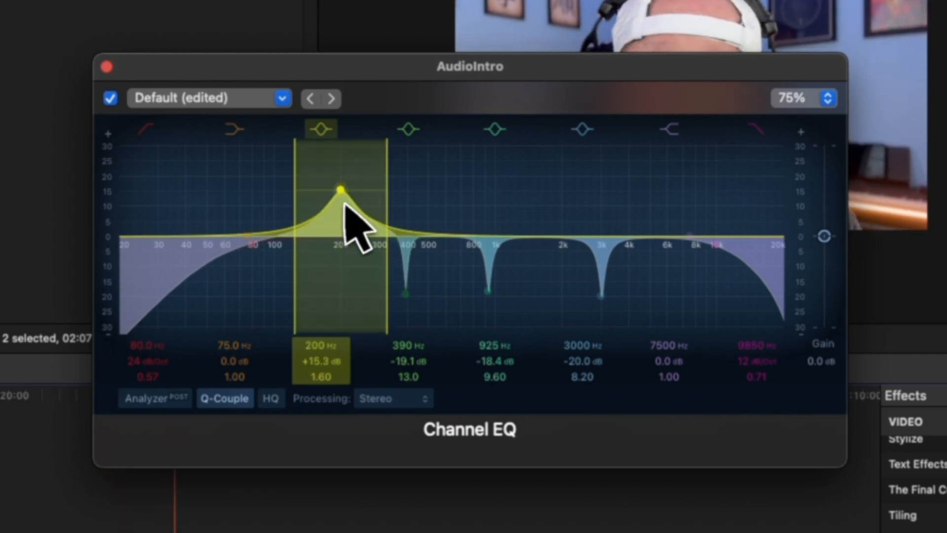
{"action": "scroll", "coordinate": [344, 203], "scroll_direction": "up", "scroll_amount": 8}
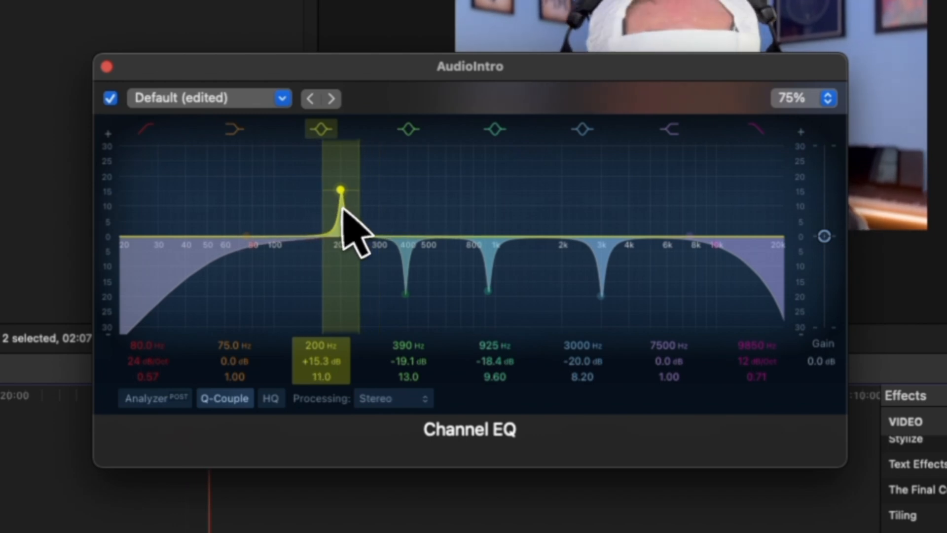
{"action": "left_click_drag", "start_coordinate": [343, 205], "coordinate": [349, 171]}
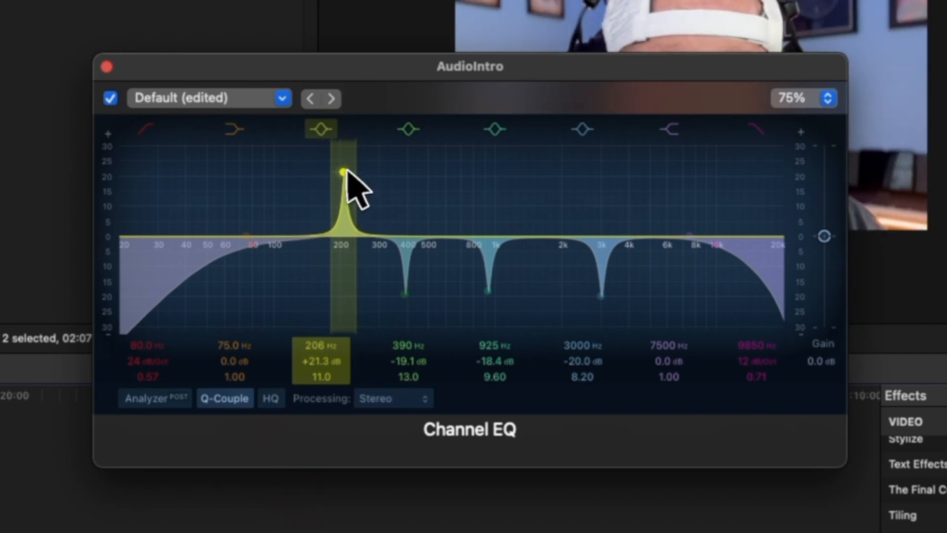
{"action": "left_click_drag", "start_coordinate": [347, 171], "coordinate": [351, 314]}
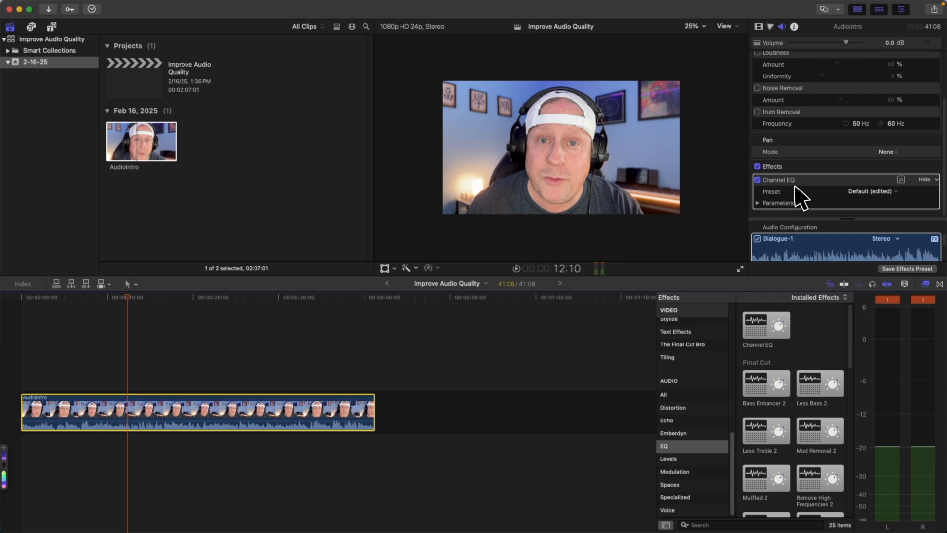
Step: Add a second Channel EQ to the AudioIntro clip and open its editor clear of the timeline
{"action": "left_click_drag", "start_coordinate": [776, 318], "coordinate": [271, 394]}
{"action": "scroll", "coordinate": [829, 158], "scroll_direction": "down", "scroll_amount": 1}
{"action": "left_click", "coordinate": [776, 181]}
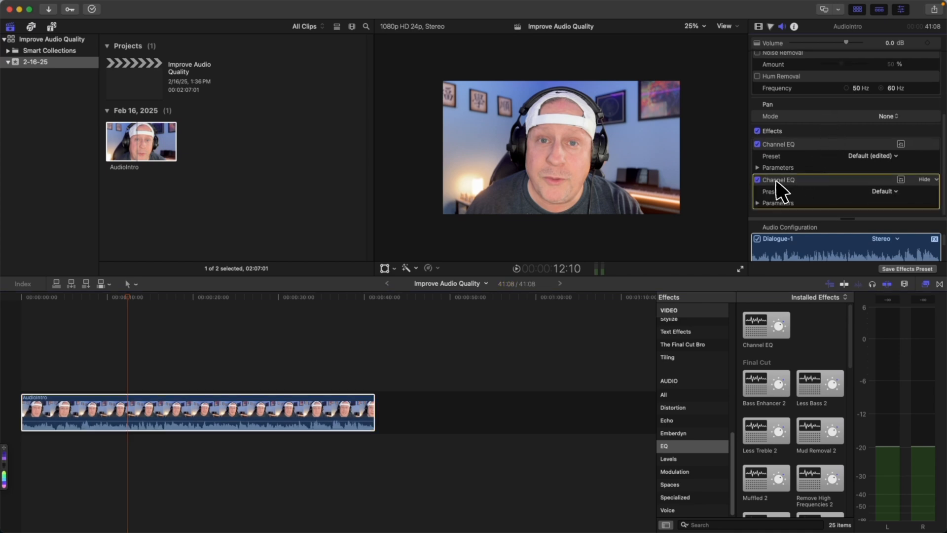
{"action": "left_click", "coordinate": [901, 179]}
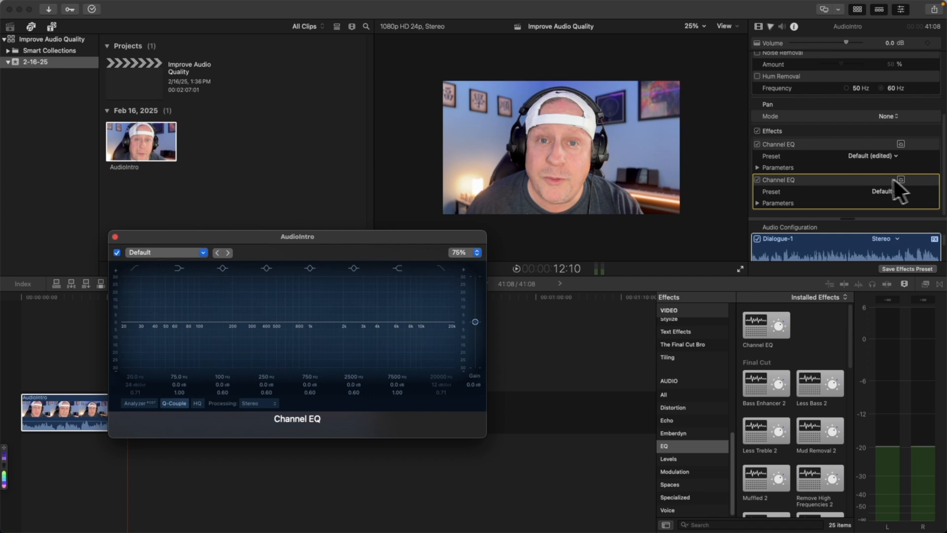
{"action": "left_click_drag", "start_coordinate": [383, 241], "coordinate": [497, 142]}
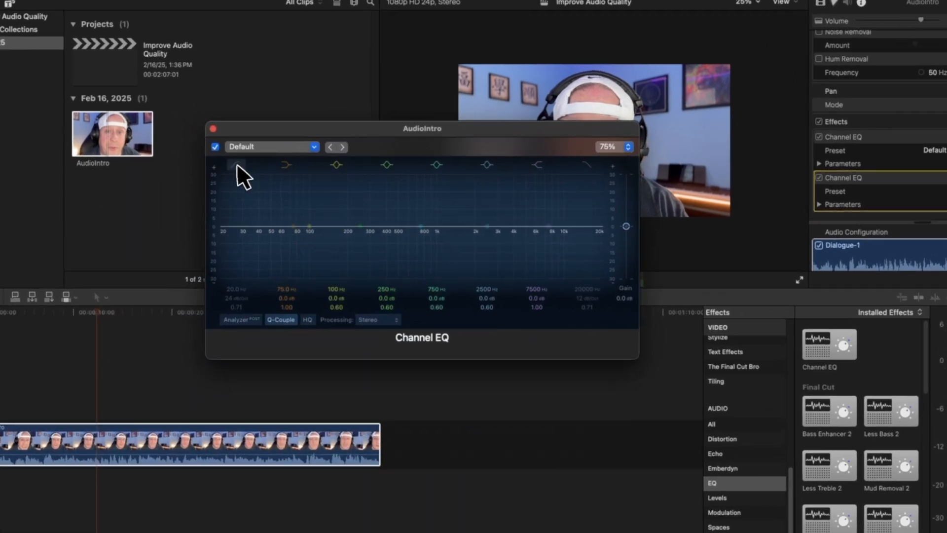
Step: In the second Channel EQ, enable the low cut at 65 Hz with Q 0.67 and boost the 100 Hz band about 8.9 dB at 155 Hz
{"action": "left_click", "coordinate": [249, 169]}
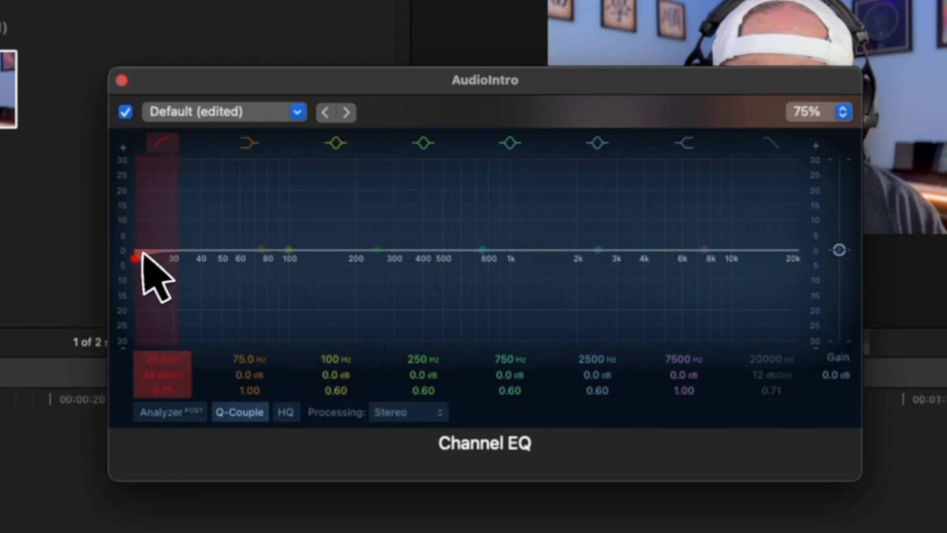
{"action": "left_click_drag", "start_coordinate": [138, 261], "coordinate": [248, 315]}
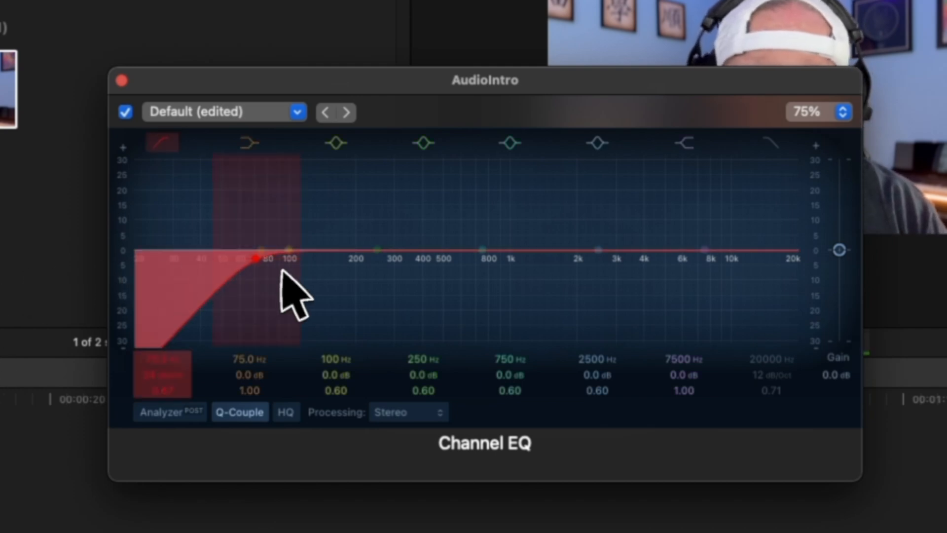
{"action": "left_click_drag", "start_coordinate": [292, 253], "coordinate": [330, 221]}
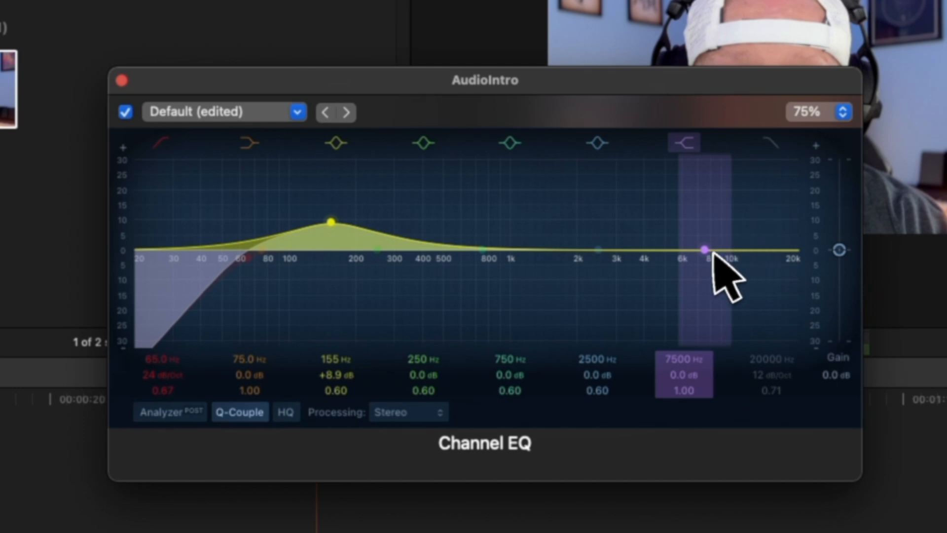
Step: Boost the 7500 Hz high shelf in the second Channel EQ and shift it slightly lower in frequency
{"action": "left_click_drag", "start_coordinate": [709, 251], "coordinate": [700, 192]}
{"action": "left_click_drag", "start_coordinate": [696, 226], "coordinate": [689, 229]}
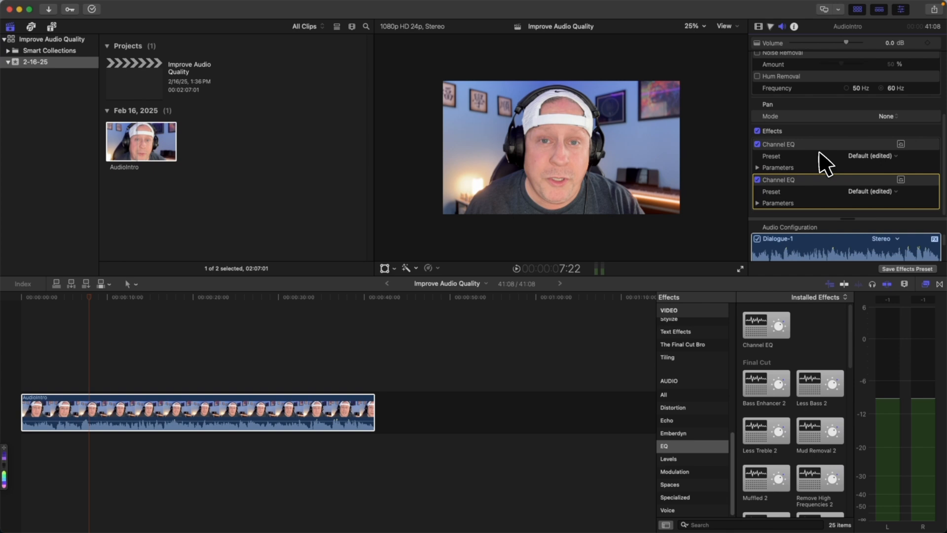
Step: Apply the DeEsser 2 effect from the Voice category to the AudioIntro clip and bring up its settings
{"action": "left_click", "coordinate": [673, 510]}
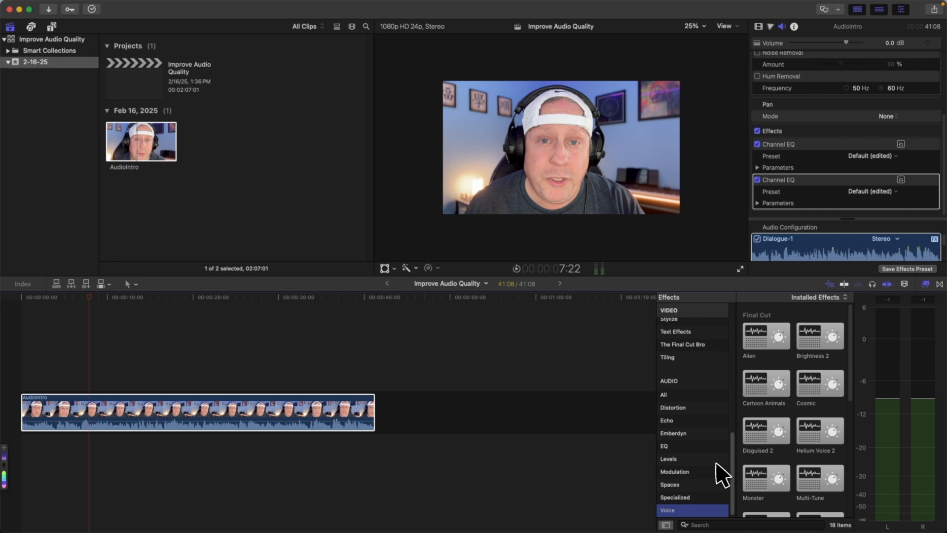
{"action": "scroll", "coordinate": [717, 467], "scroll_direction": "down", "scroll_amount": 5}
{"action": "left_click", "coordinate": [748, 376]}
{"action": "left_click_drag", "start_coordinate": [748, 376], "coordinate": [191, 417]}
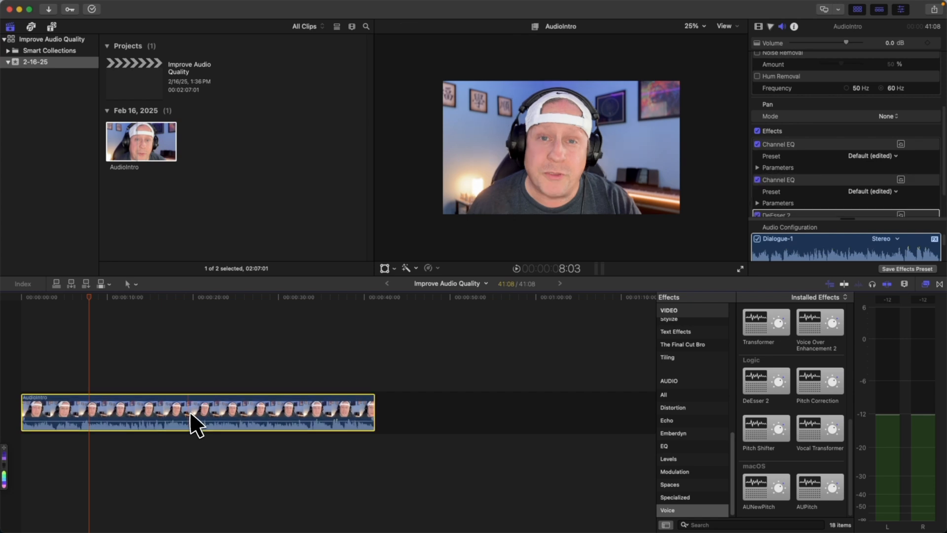
{"action": "scroll", "coordinate": [831, 148], "scroll_direction": "down", "scroll_amount": 2}
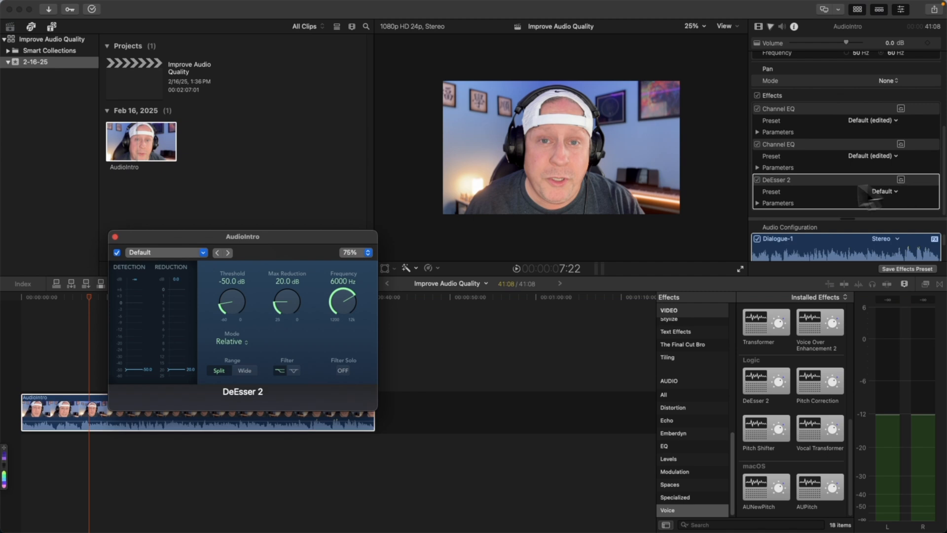
Step: Move the DeEsser 2 editor clear of the timeline and load its Male Vocal - Wide Band preset
{"action": "left_click_drag", "start_coordinate": [308, 249], "coordinate": [547, 163]}
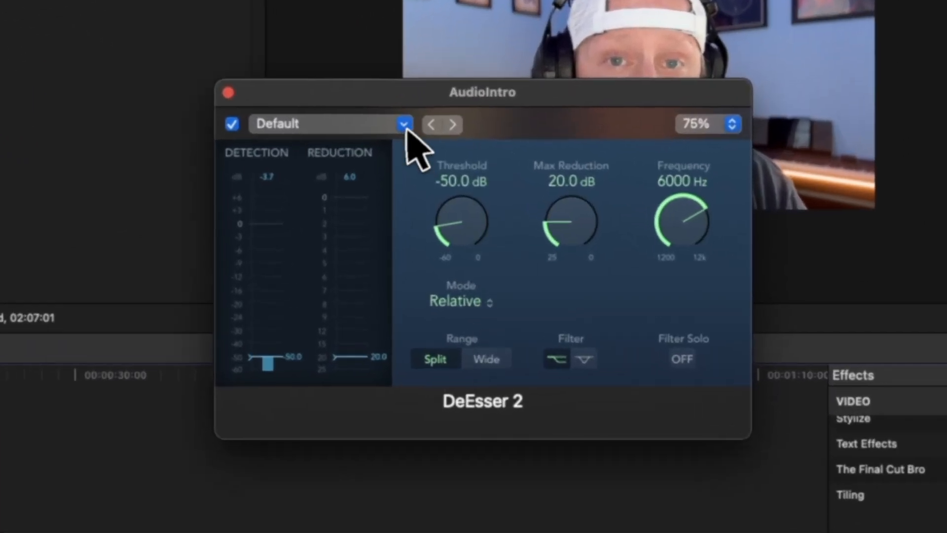
{"action": "left_click", "coordinate": [443, 171]}
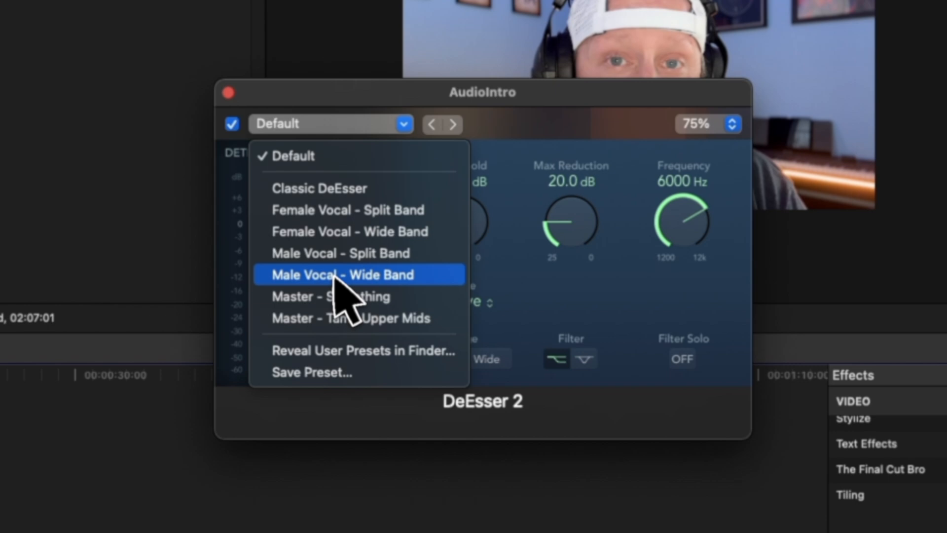
{"action": "left_click", "coordinate": [274, 95]}
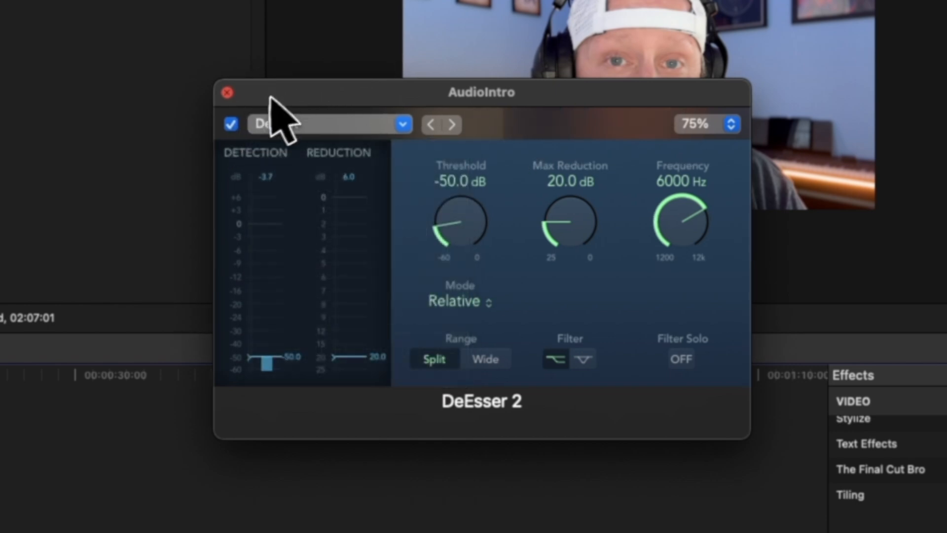
{"action": "left_click", "coordinate": [235, 126]}
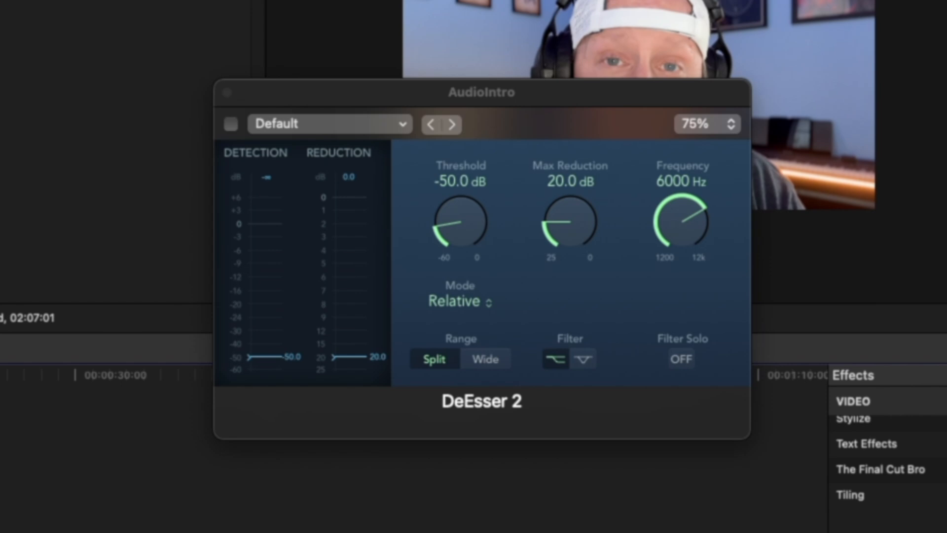
{"action": "left_click", "coordinate": [403, 125]}
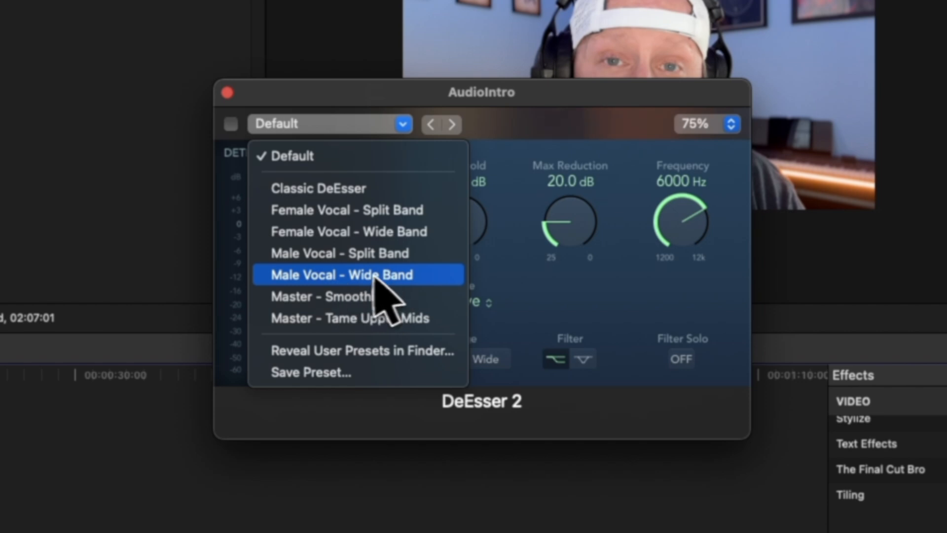
{"action": "left_click", "coordinate": [328, 274]}
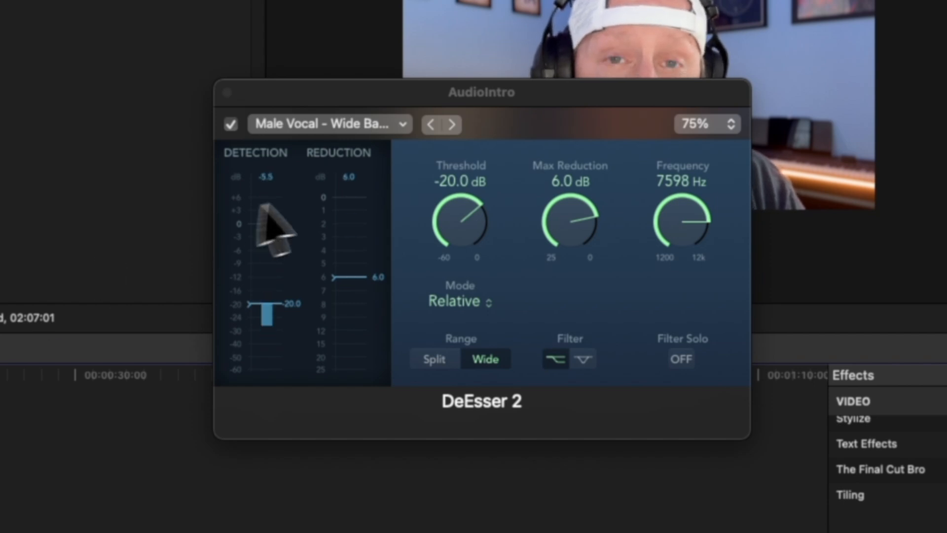
Step: Set the DeEsser 2 threshold to -40 dB and its max reduction to 5.5 dB, then close its editor
{"action": "left_click_drag", "start_coordinate": [473, 205], "coordinate": [472, 303]}
{"action": "left_click_drag", "start_coordinate": [605, 220], "coordinate": [593, 184]}
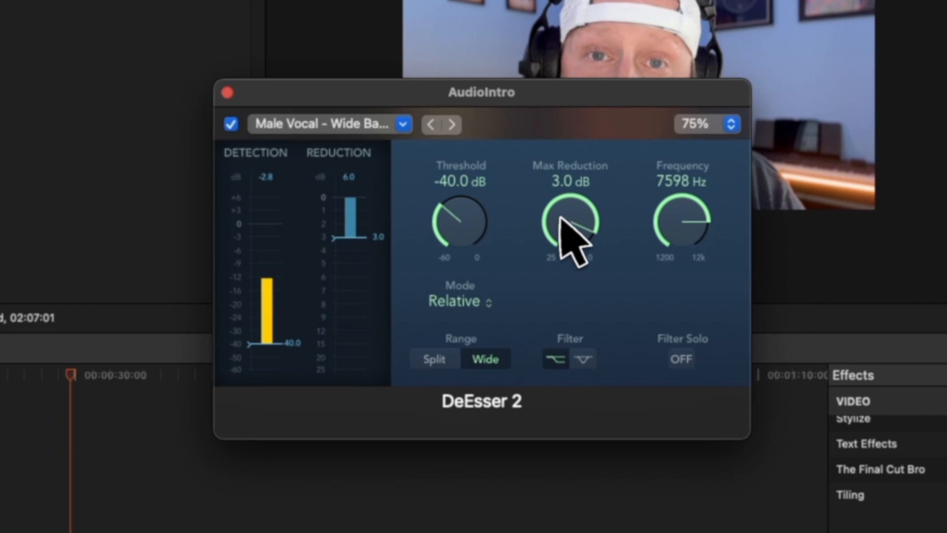
{"action": "left_click_drag", "start_coordinate": [594, 226], "coordinate": [611, 257]}
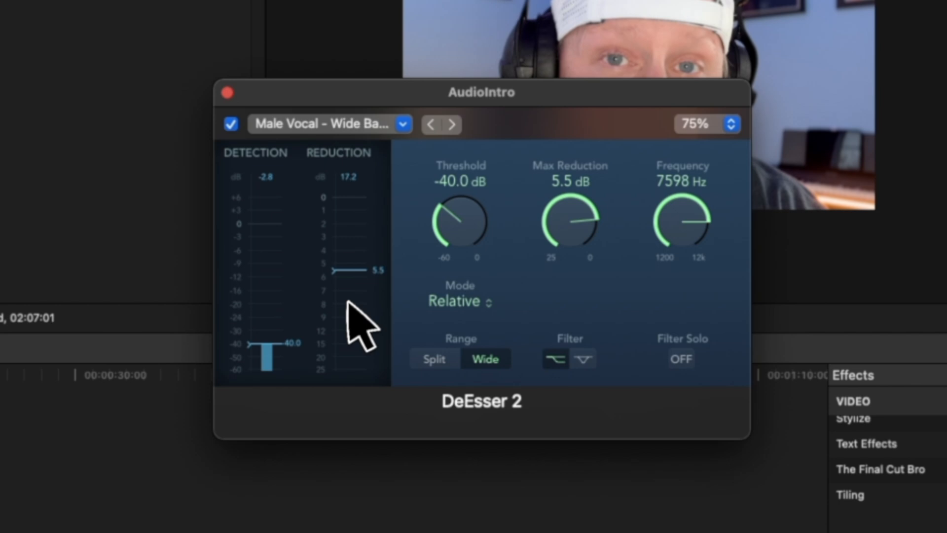
{"action": "left_click", "coordinate": [402, 125]}
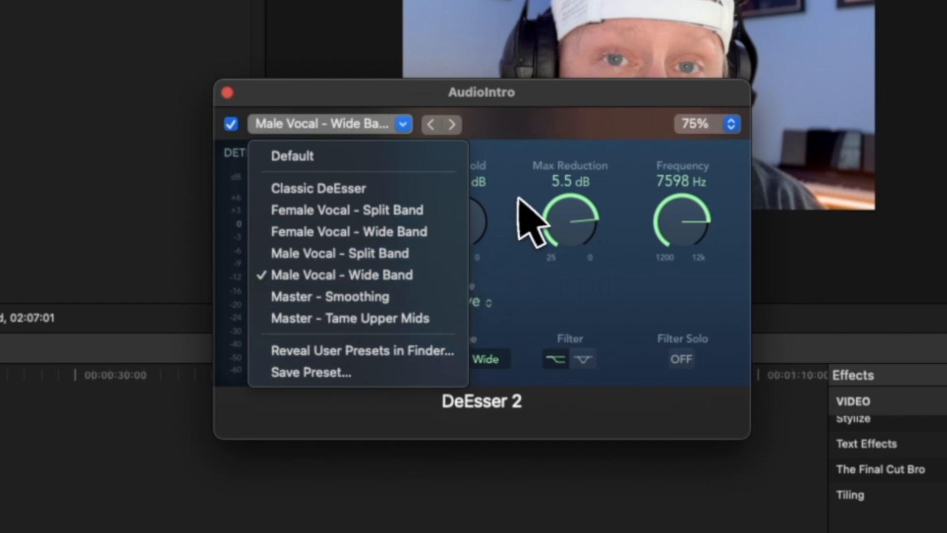
{"action": "left_click", "coordinate": [512, 99]}
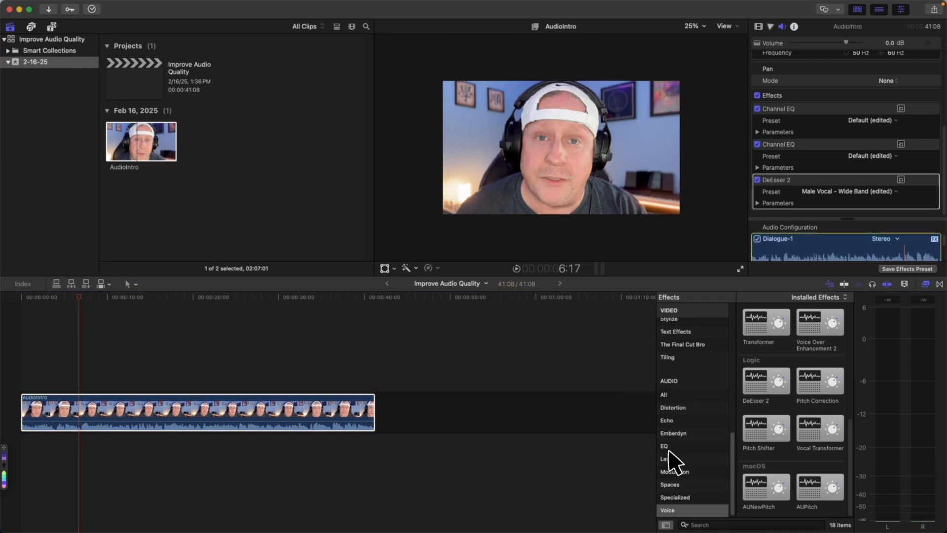
Step: Apply the Logic Compressor from the Levels category to the AudioIntro clip and bring up its editor over the viewer
{"action": "left_click", "coordinate": [670, 459]}
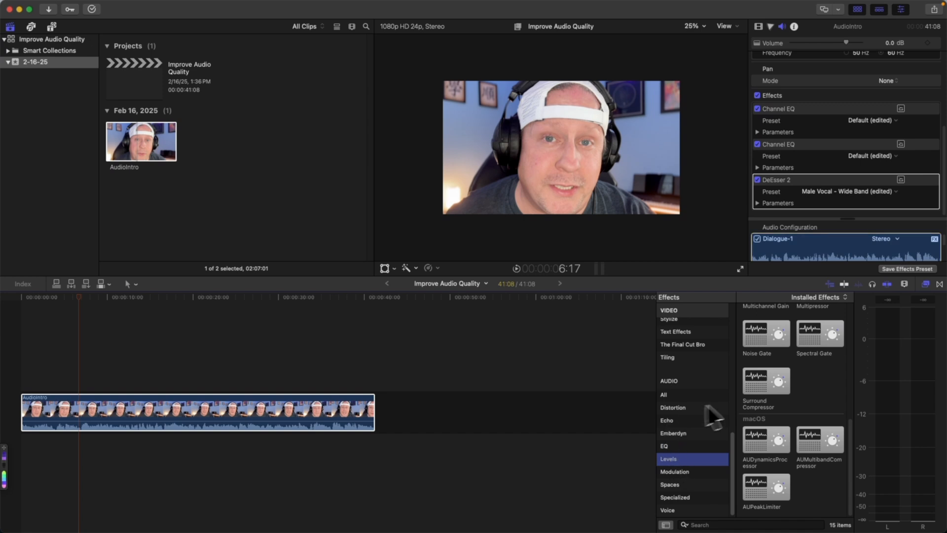
{"action": "scroll", "coordinate": [753, 345], "scroll_direction": "up", "scroll_amount": 5}
{"action": "scroll", "coordinate": [710, 339], "scroll_direction": "up", "scroll_amount": 10}
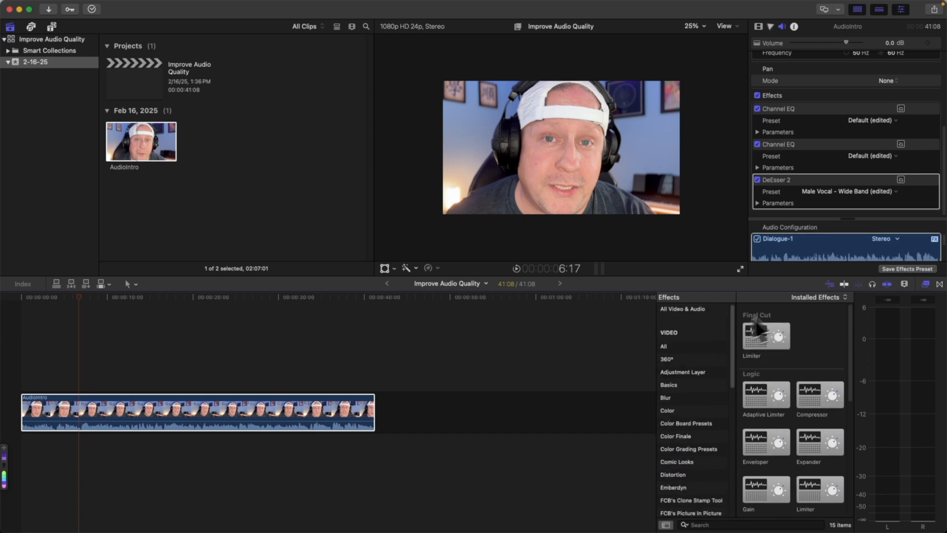
{"action": "left_click_drag", "start_coordinate": [839, 397], "coordinate": [274, 411]}
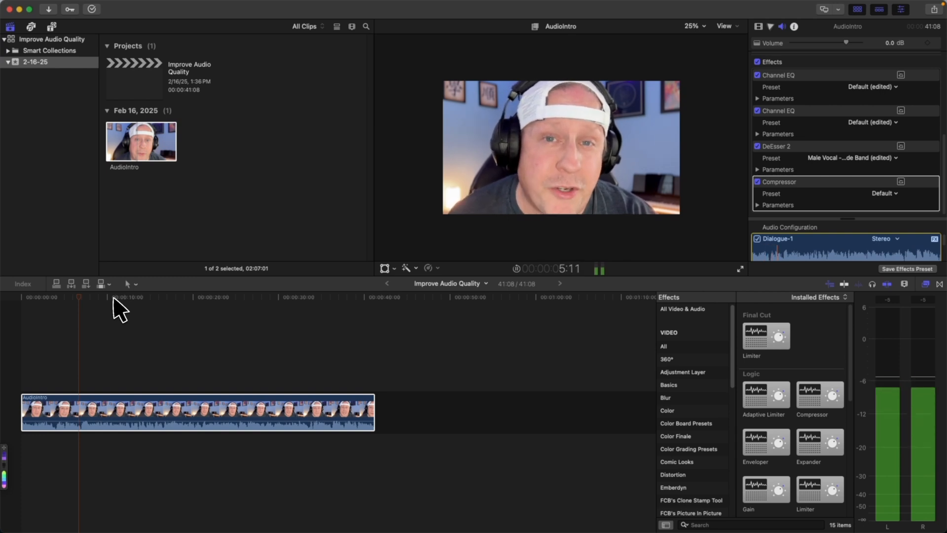
{"action": "key", "text": "space"}
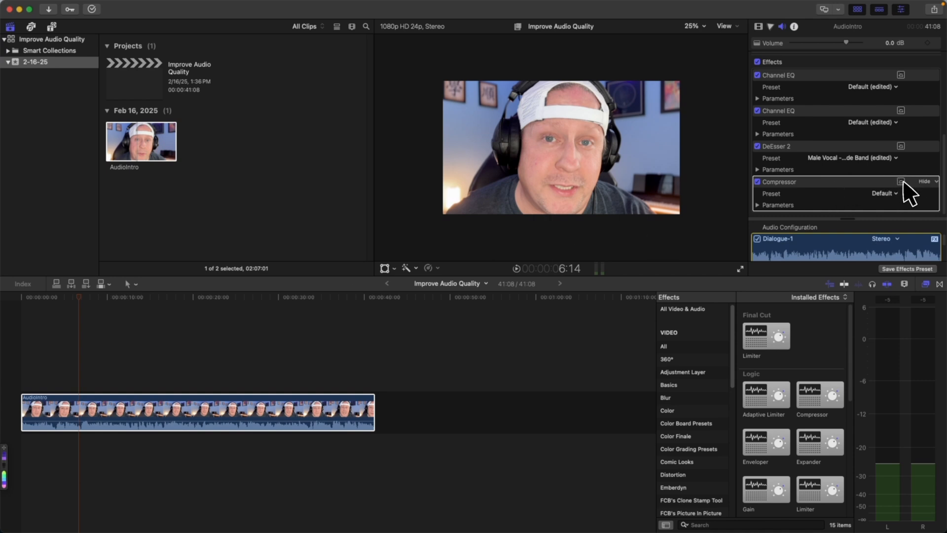
{"action": "left_click", "coordinate": [901, 182]}
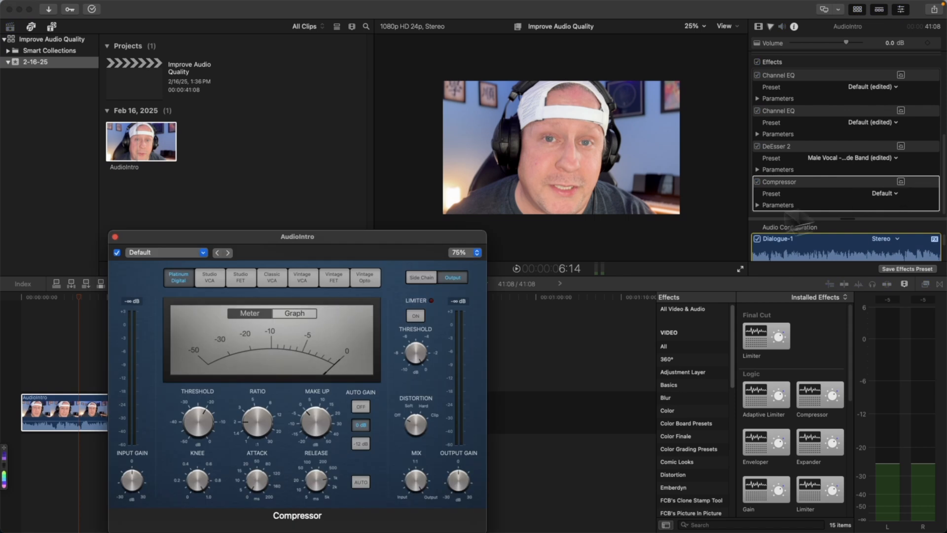
{"action": "left_click_drag", "start_coordinate": [377, 259], "coordinate": [486, 149]}
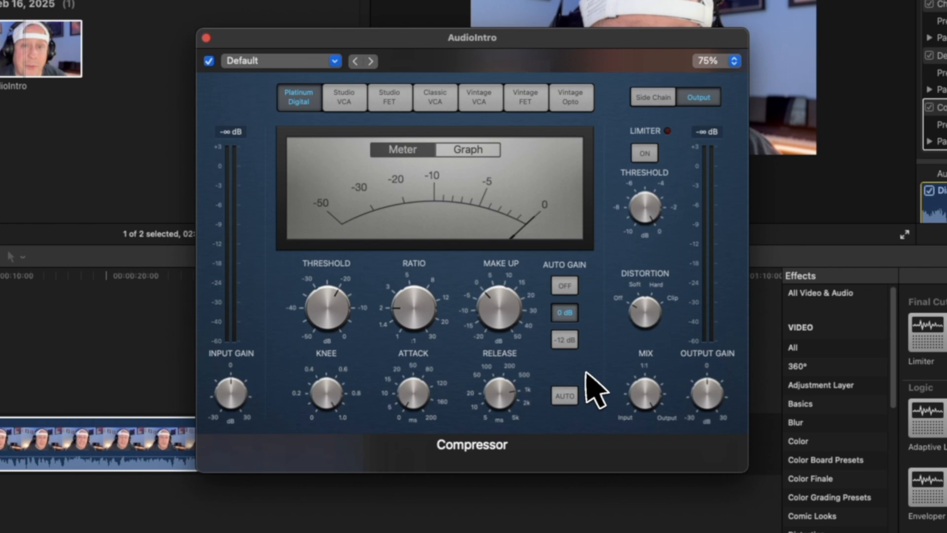
Step: Load the Soft Vocals Compressor preset from the 04 Voice group in the Compressor
{"action": "mouse_move", "coordinate": [343, 276]}
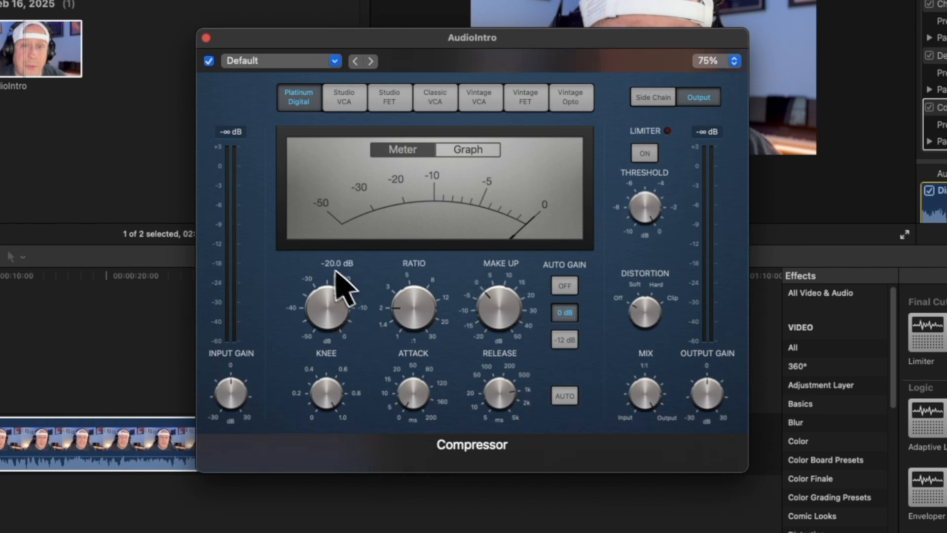
{"action": "mouse_move", "coordinate": [395, 270]}
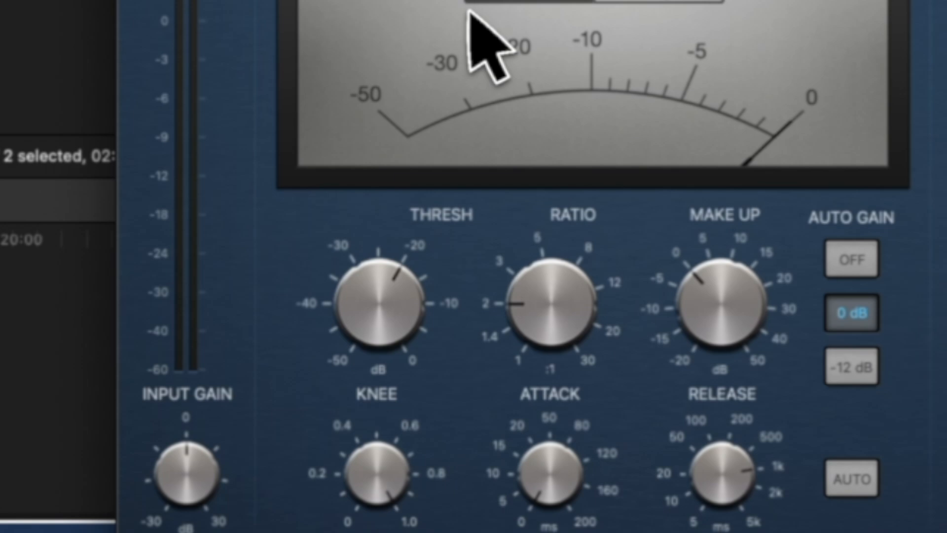
{"action": "mouse_move", "coordinate": [550, 288]}
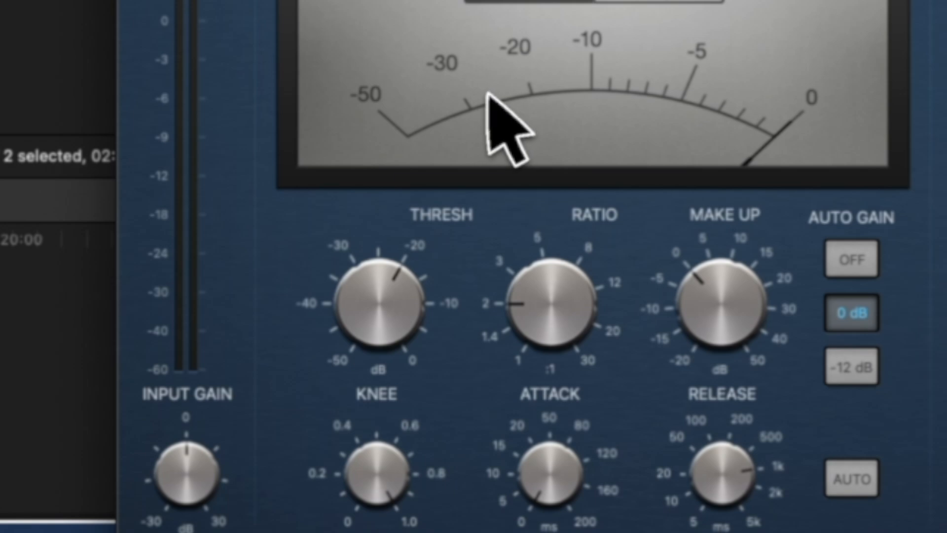
{"action": "mouse_move", "coordinate": [405, 269]}
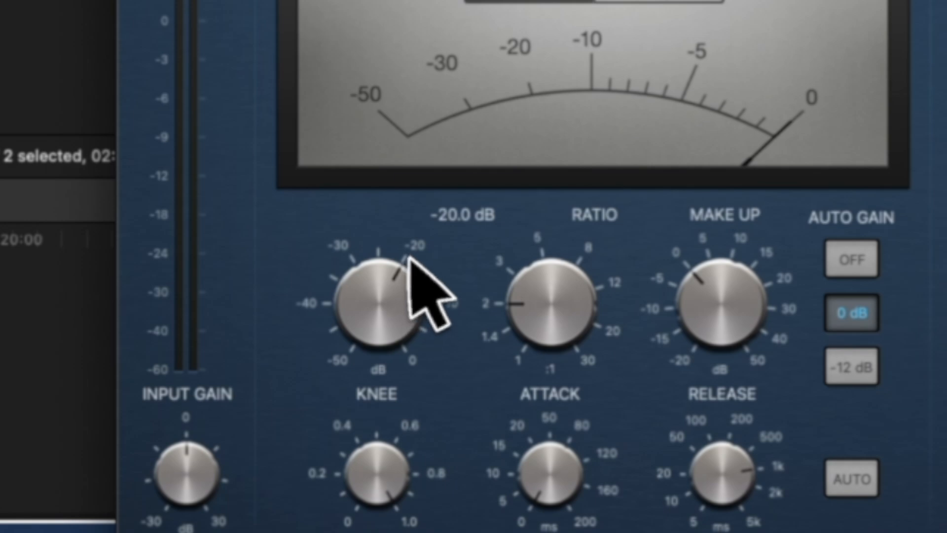
{"action": "scroll", "coordinate": [417, 250], "scroll_direction": "down", "scroll_amount": 3}
{"action": "scroll", "coordinate": [414, 262], "scroll_direction": "up", "scroll_amount": 4}
{"action": "scroll", "coordinate": [415, 262], "scroll_direction": "down", "scroll_amount": 1}
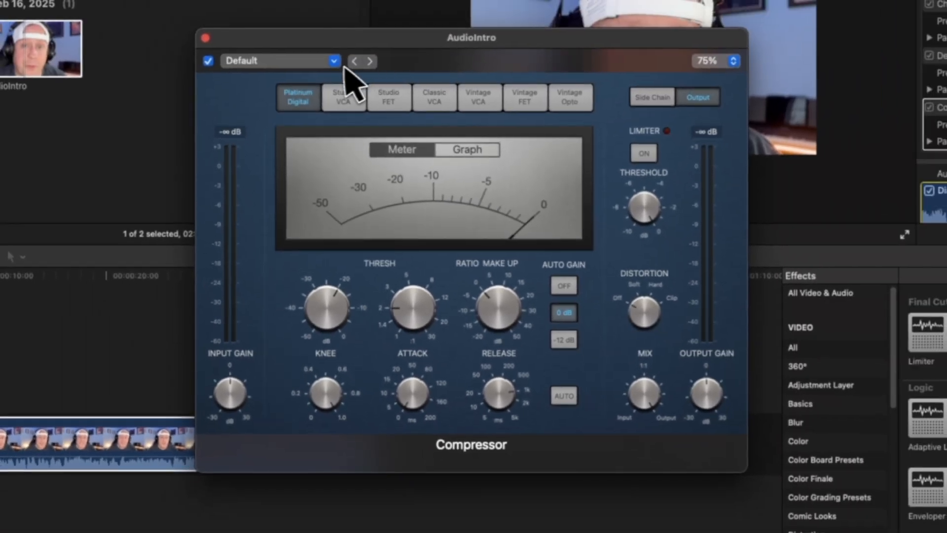
{"action": "left_click", "coordinate": [335, 61]}
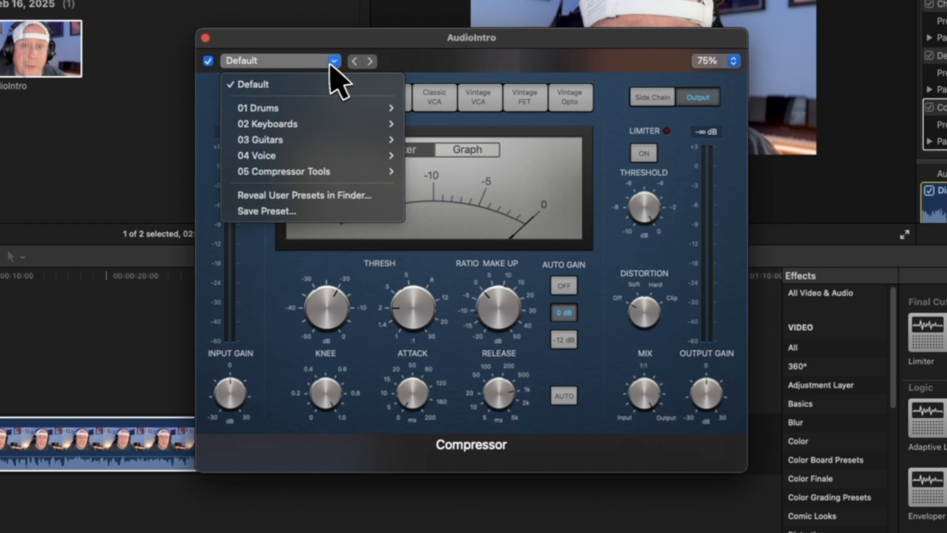
{"action": "mouse_move", "coordinate": [284, 153]}
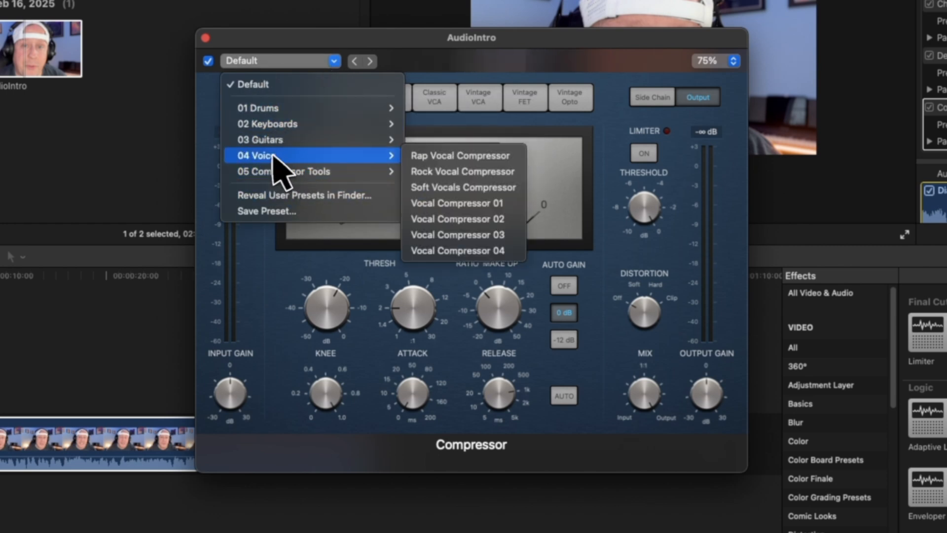
{"action": "left_click", "coordinate": [440, 189]}
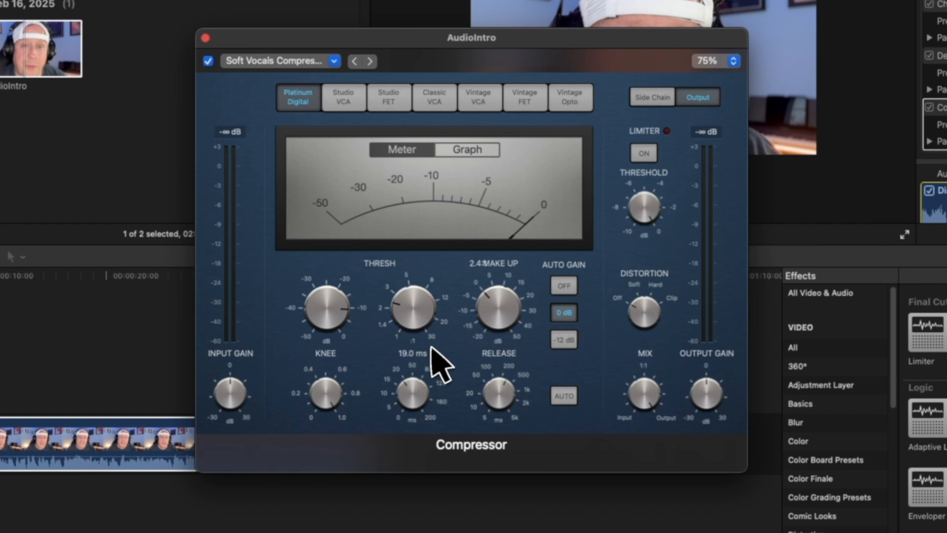
Step: Set the Compressor's threshold to -20 dB and raise its ratio to about 3:1
{"action": "mouse_move", "coordinate": [377, 314]}
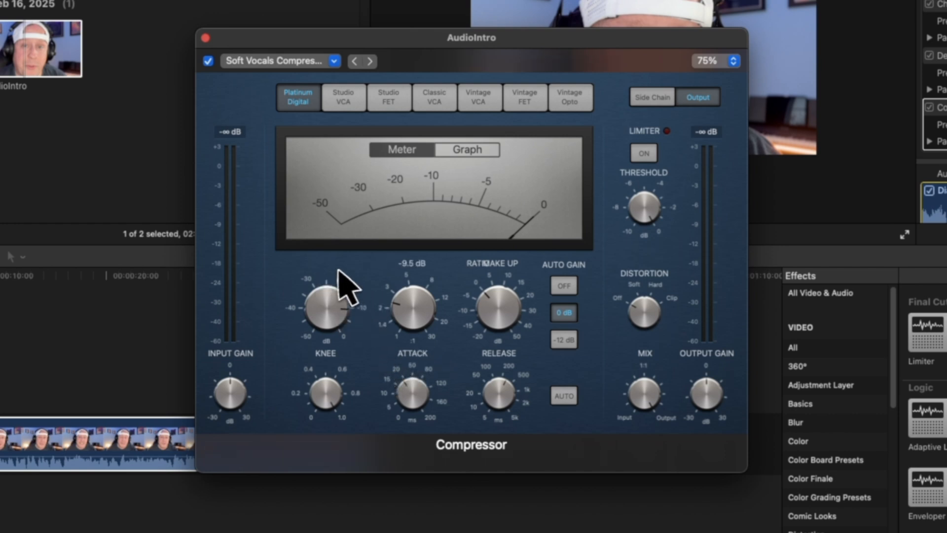
{"action": "left_click_drag", "start_coordinate": [331, 300], "coordinate": [356, 342]}
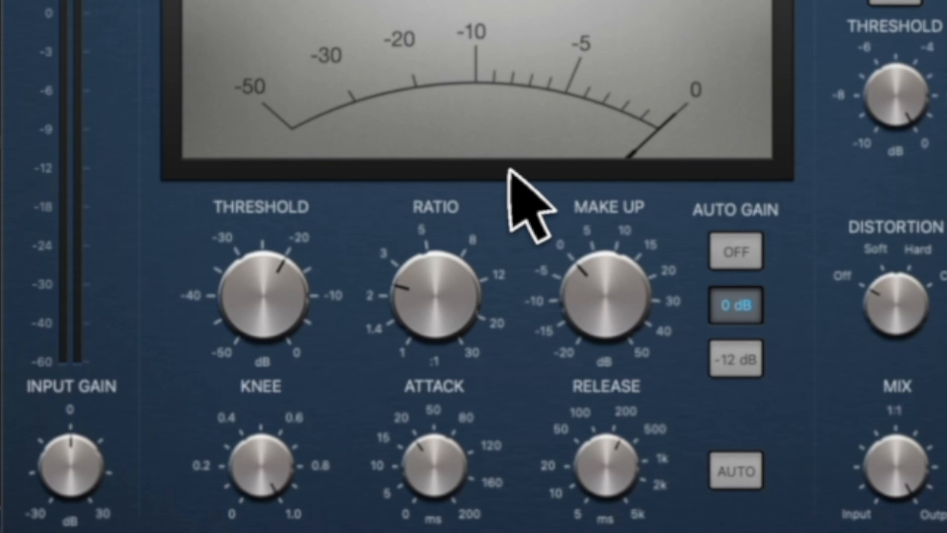
{"action": "mouse_move", "coordinate": [247, 194]}
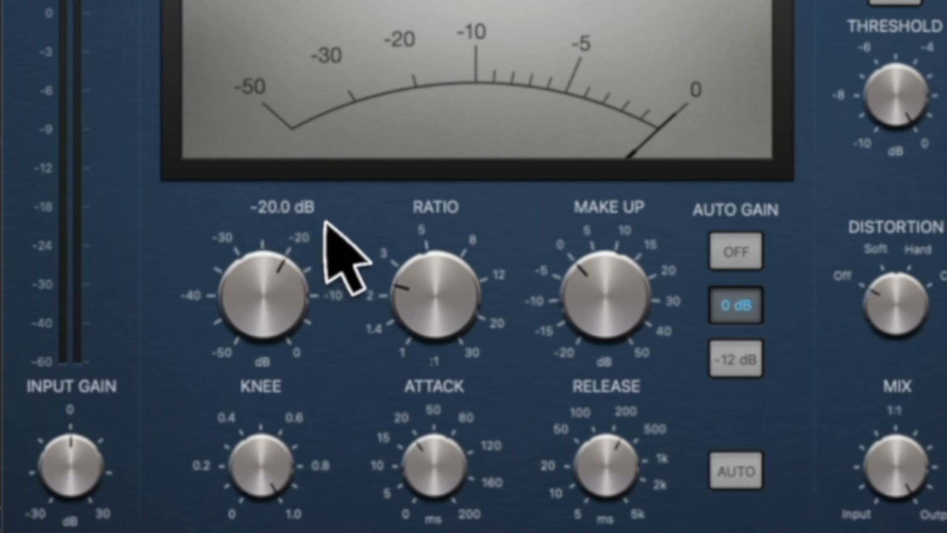
{"action": "mouse_move", "coordinate": [398, 213]}
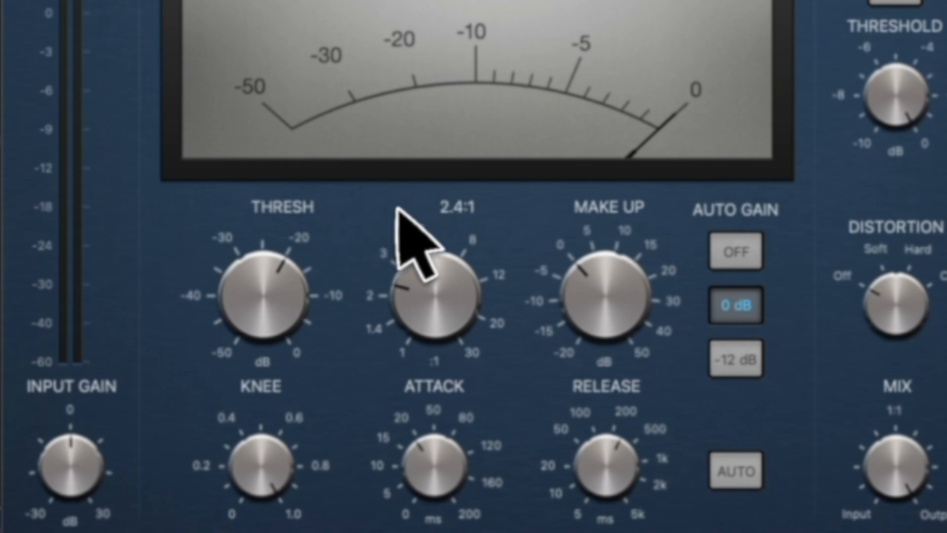
{"action": "left_click_drag", "start_coordinate": [398, 291], "coordinate": [394, 259]}
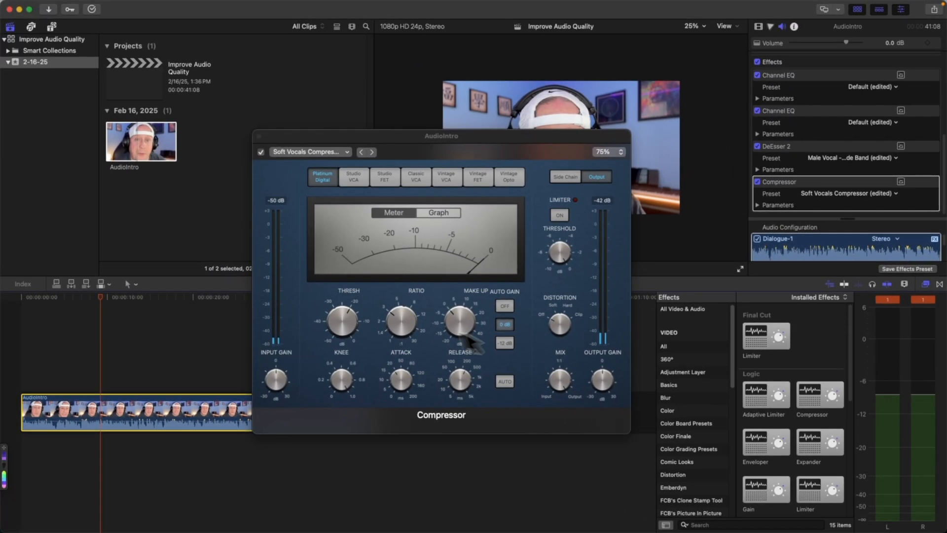
{"action": "mouse_move", "coordinate": [433, 297]}
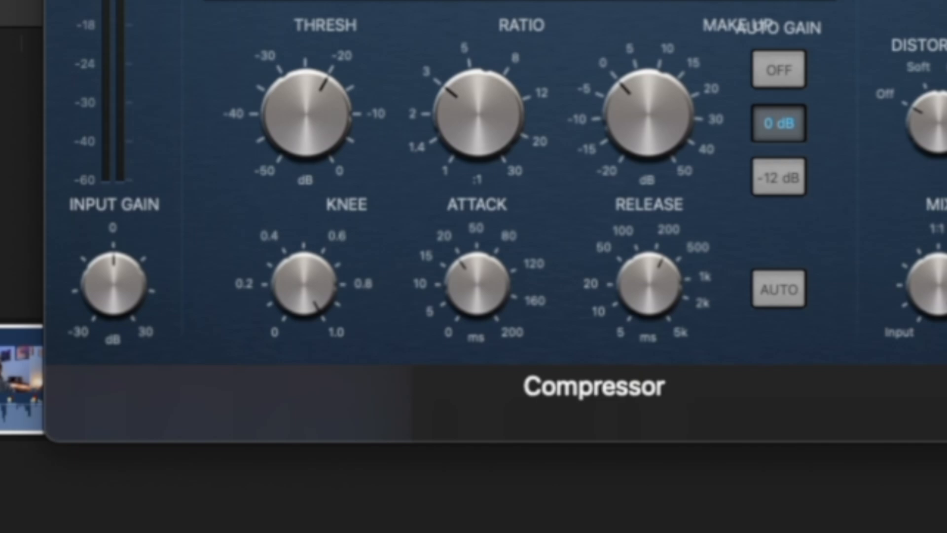
Step: Set the Compressor's attack to about 10 ms and lengthen its release time slightly
{"action": "left_click_drag", "start_coordinate": [466, 247], "coordinate": [457, 286]}
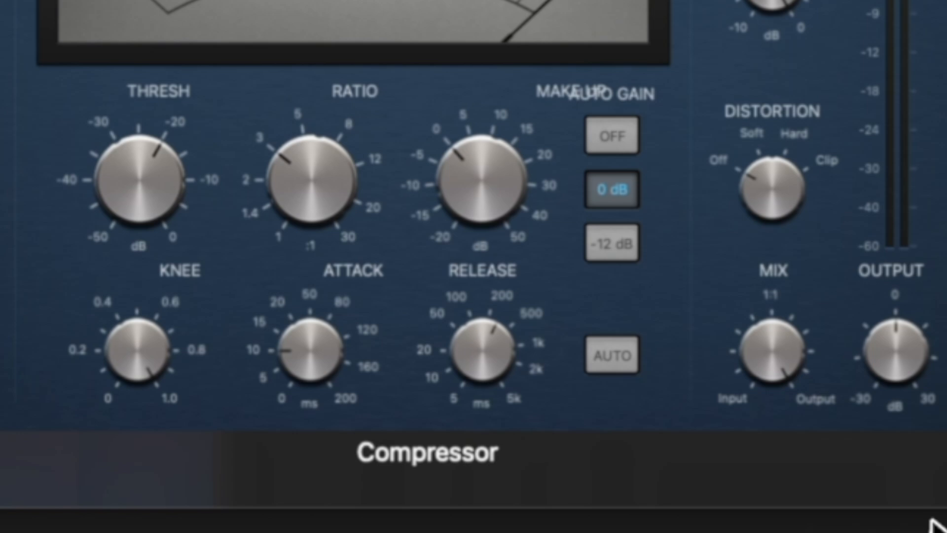
{"action": "mouse_move", "coordinate": [513, 375]}
{"action": "left_click_drag", "start_coordinate": [497, 325], "coordinate": [504, 315]}
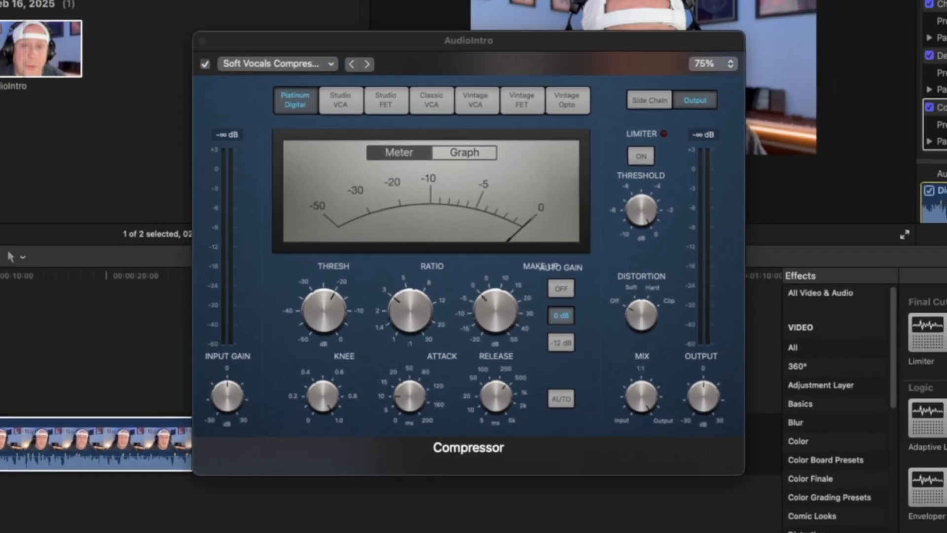
Step: Play the AudioIntro clip with the Compressor active, close its editor, and bypass the effect to compare the sound
{"action": "key", "text": "space"}
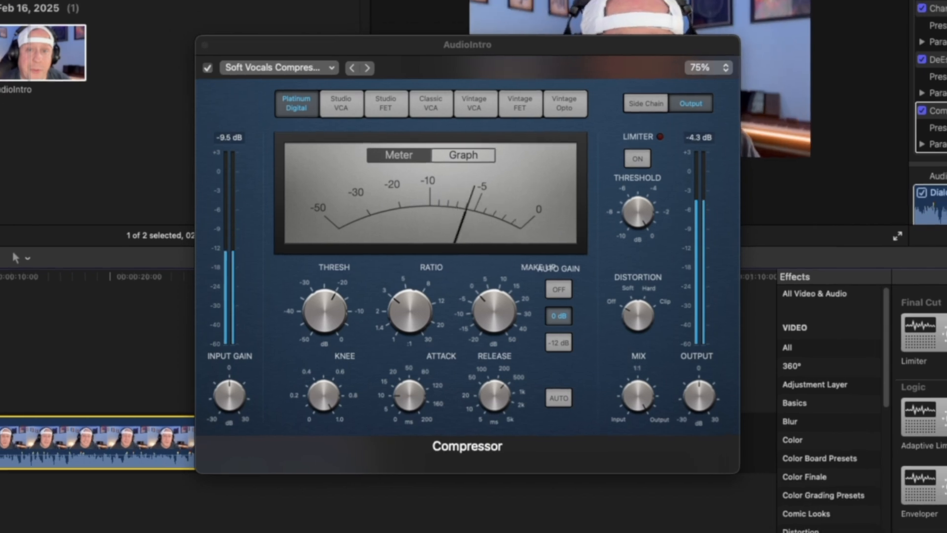
{"action": "key", "text": "space"}
{"action": "left_click", "coordinate": [203, 43]}
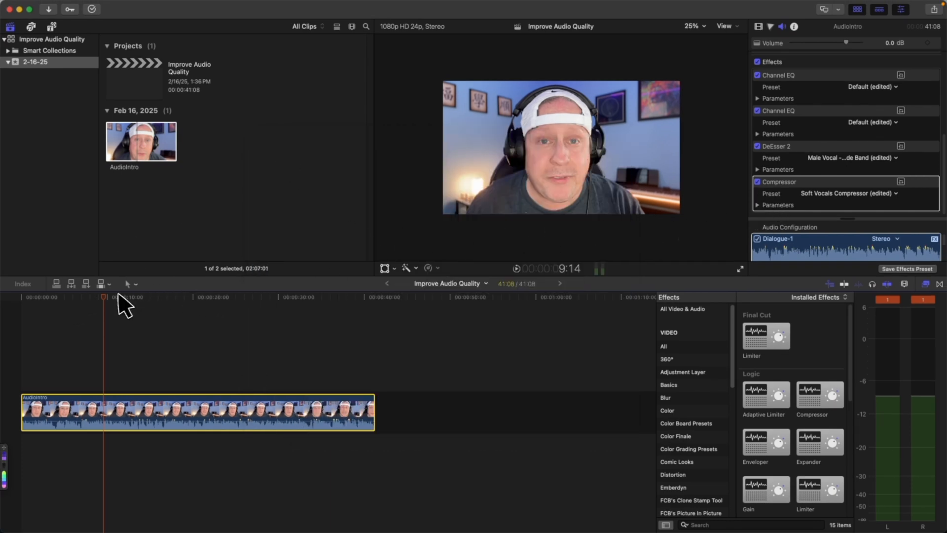
{"action": "key", "text": "space"}
{"action": "left_click", "coordinate": [759, 182]}
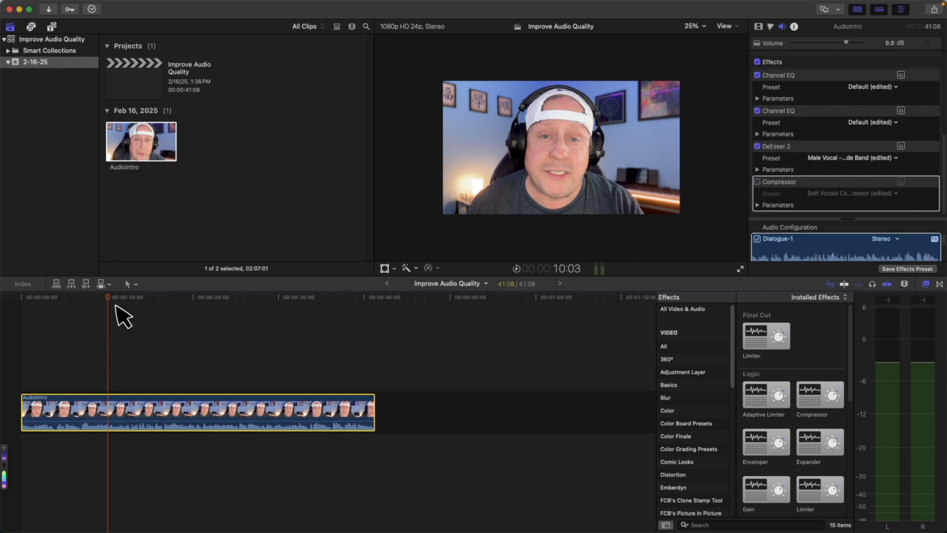
Step: Play the AudioIntro clip from about 10 seconds with the Compressor bypassed and re-enable the effect during playback to compare the sound
{"action": "left_click", "coordinate": [110, 297]}
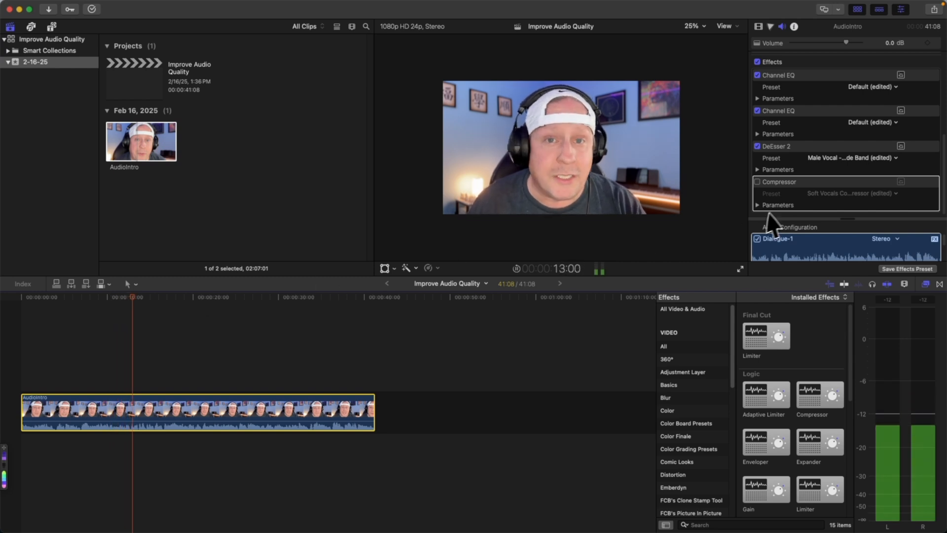
{"action": "left_click", "coordinate": [758, 182]}
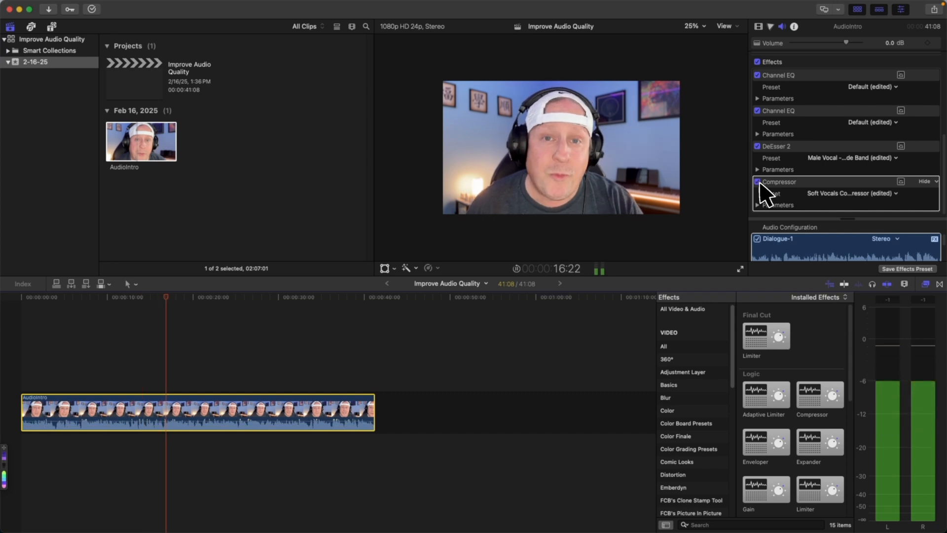
{"action": "key", "text": "space"}
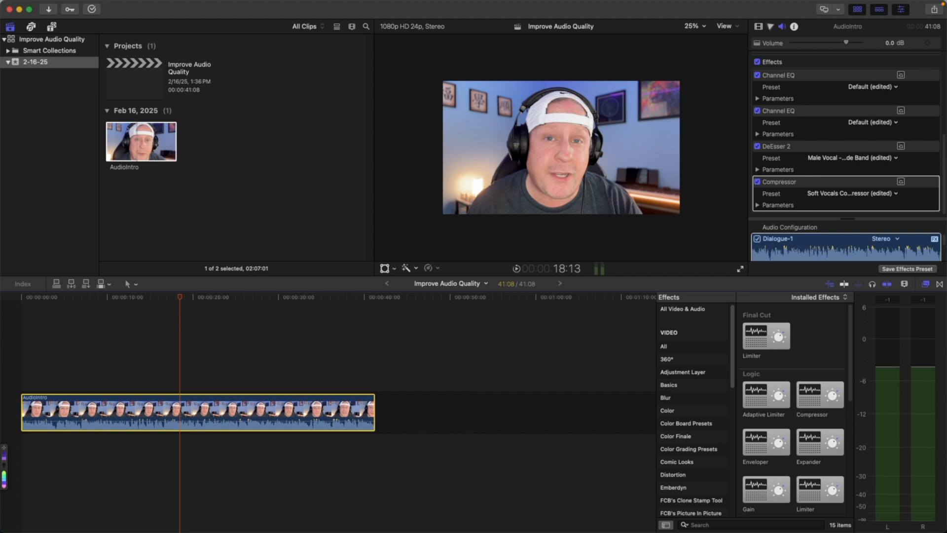
{"action": "left_click", "coordinate": [516, 310]}
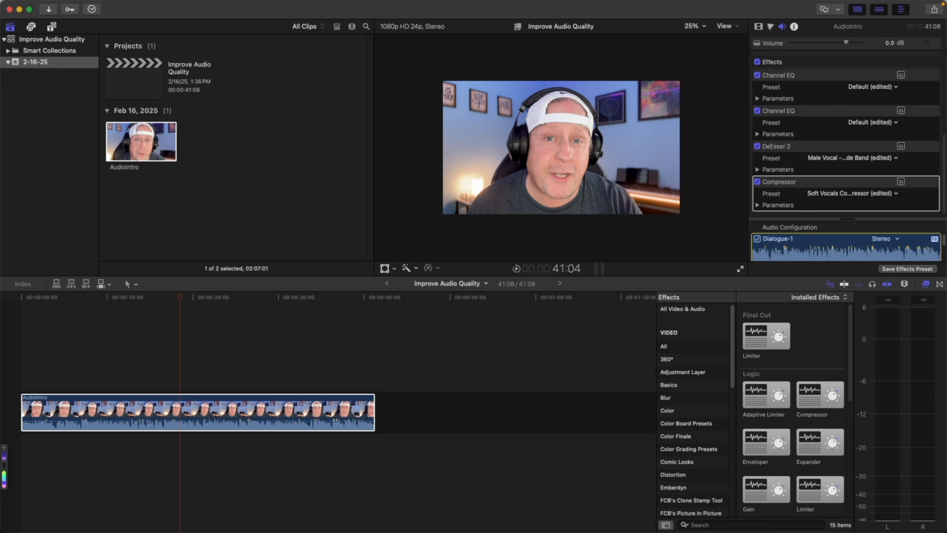
Step: Add the Adaptive Limiter from the audio Levels effects to the AudioIntro clip and play it from about 12 seconds
{"action": "scroll", "coordinate": [691, 409], "scroll_direction": "down", "scroll_amount": 10}
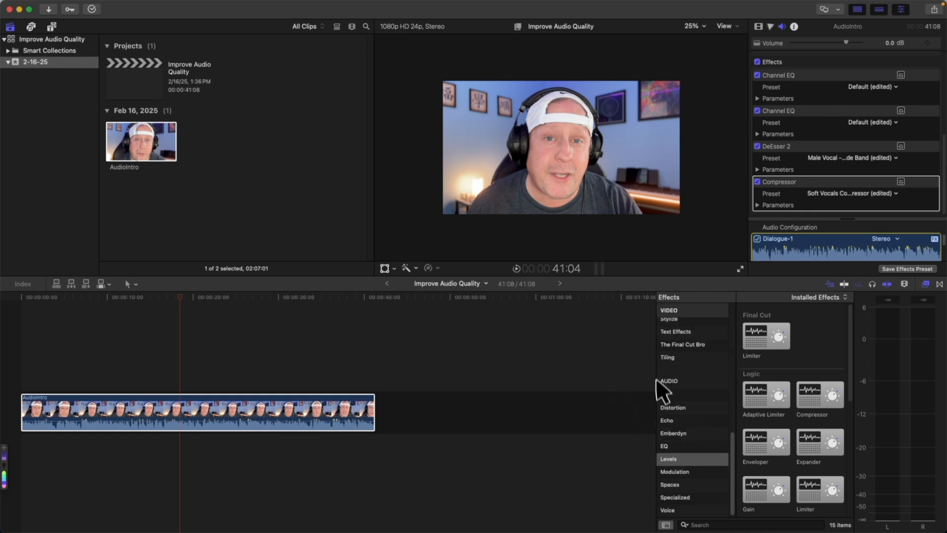
{"action": "left_click_drag", "start_coordinate": [765, 402], "coordinate": [244, 414]}
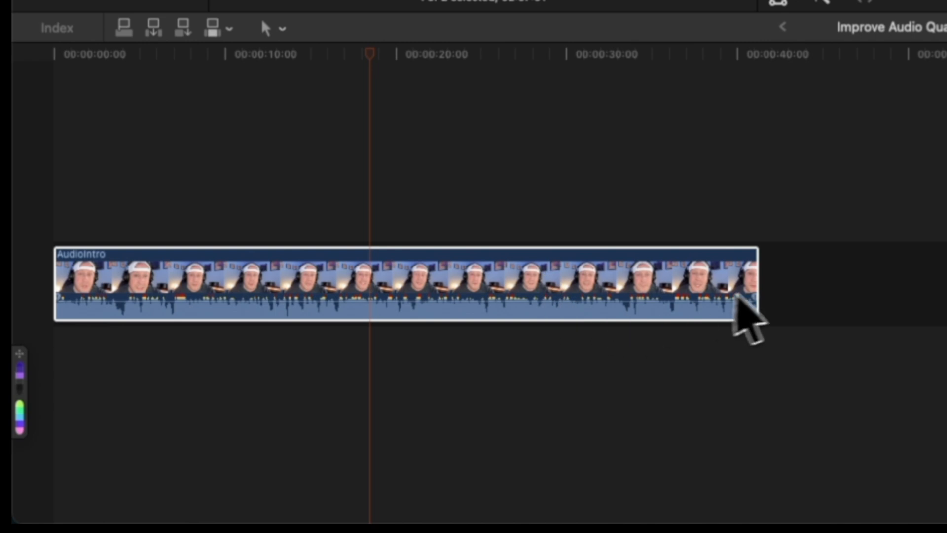
{"action": "mouse_move", "coordinate": [697, 302]}
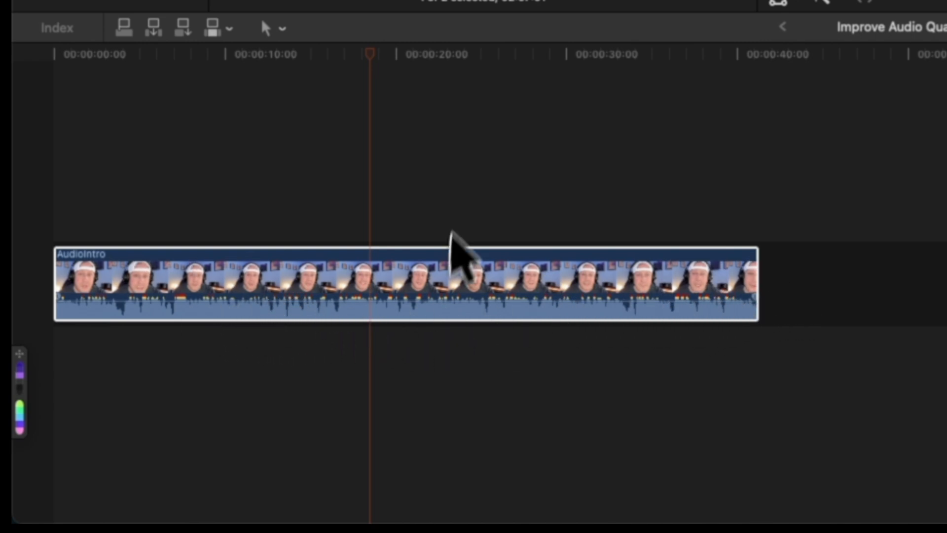
{"action": "left_click", "coordinate": [372, 57]}
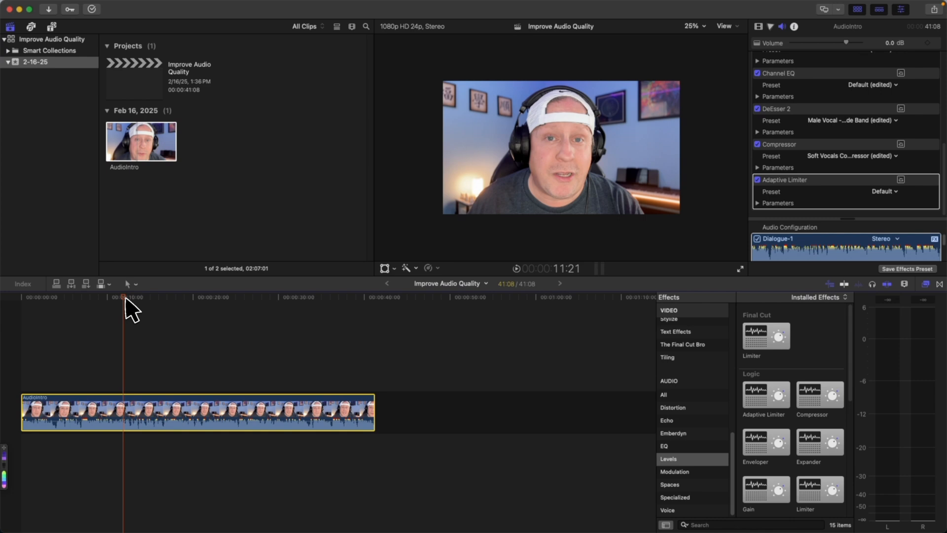
{"action": "key", "text": "space"}
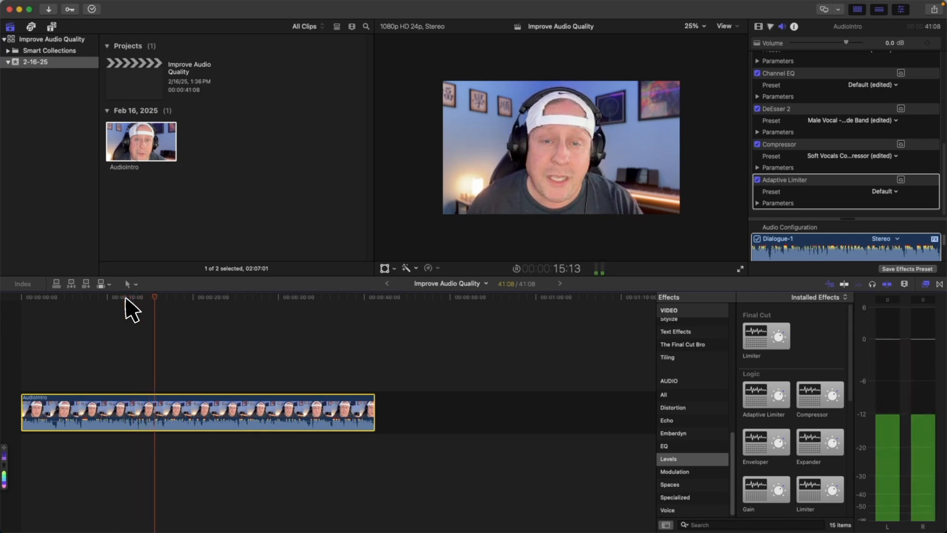
{"action": "key", "text": "space"}
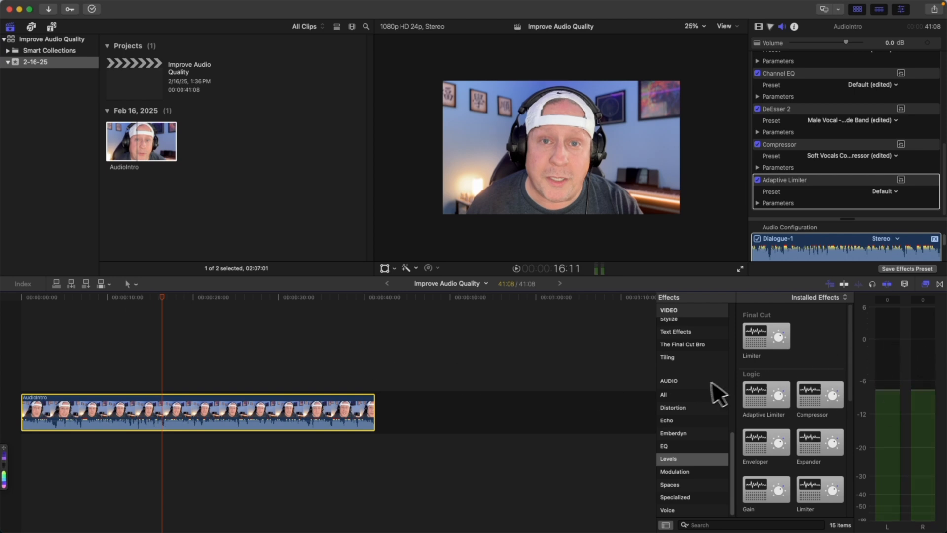
Step: Load the Soft Limiter preset in the Adaptive Limiter's editor and set its output ceiling to -2.0 dB
{"action": "left_click", "coordinate": [901, 180]}
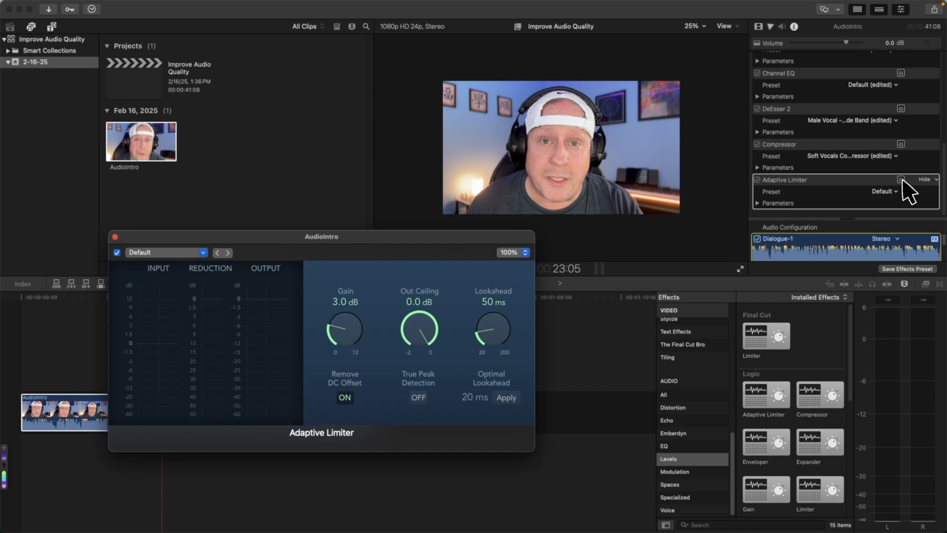
{"action": "left_click_drag", "start_coordinate": [385, 237], "coordinate": [420, 203]}
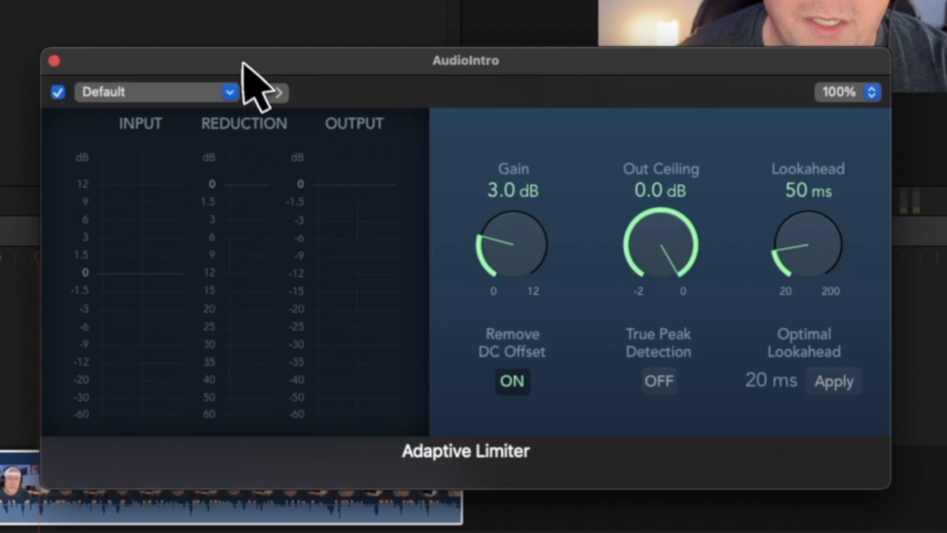
{"action": "left_click", "coordinate": [231, 93]}
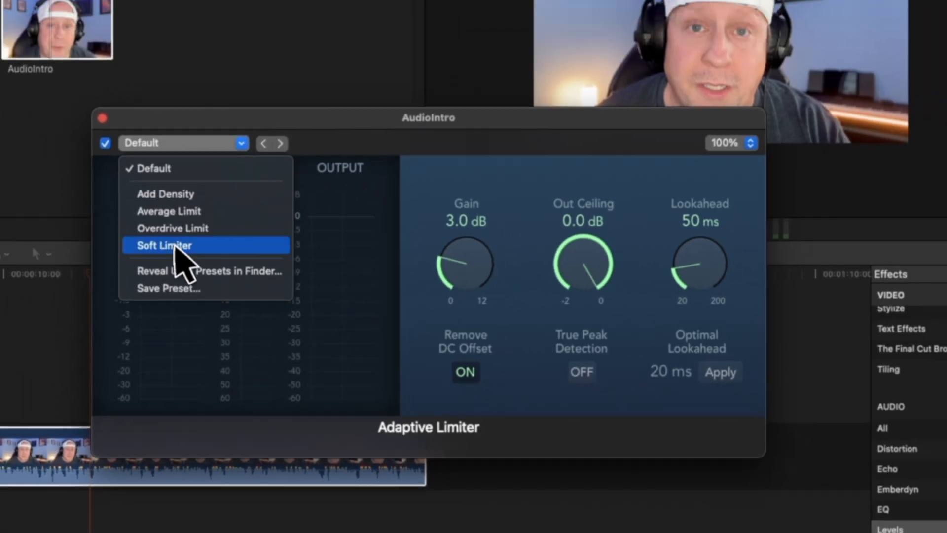
{"action": "left_click", "coordinate": [174, 245]}
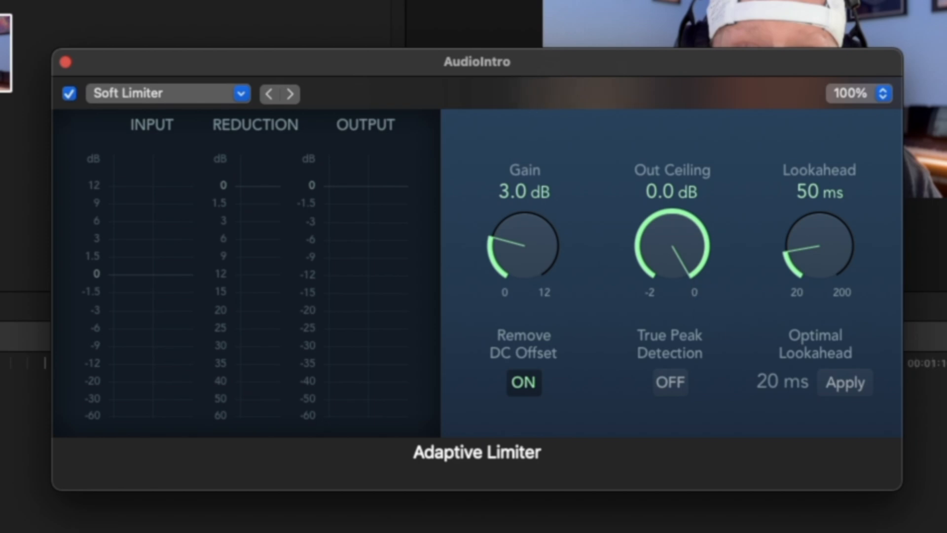
{"action": "left_click_drag", "start_coordinate": [710, 220], "coordinate": [693, 528]}
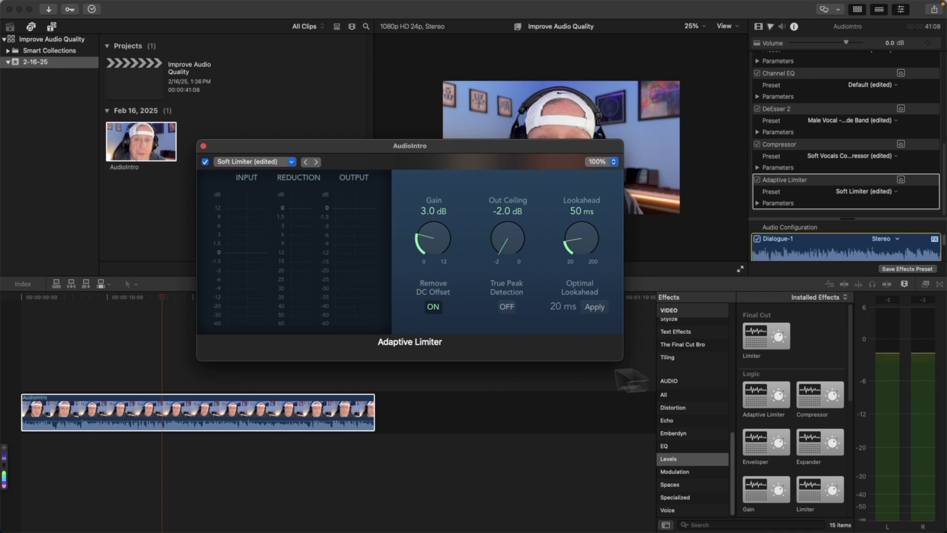
Step: Play the clip from about 10 seconds with the Adaptive Limiter active, check its meters, and close its editor
{"action": "left_click", "coordinate": [133, 307]}
{"action": "left_click", "coordinate": [109, 298]}
{"action": "key", "text": "space"}
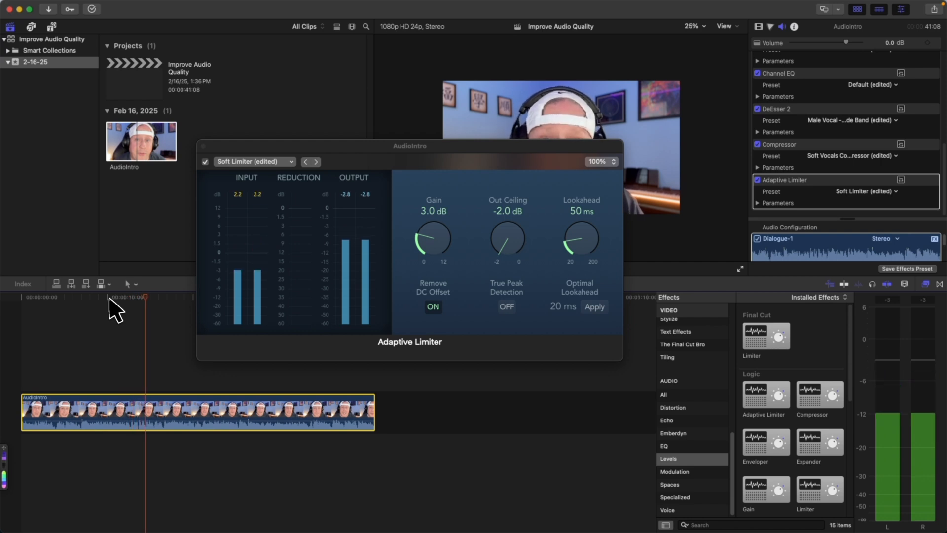
{"action": "key", "text": "space"}
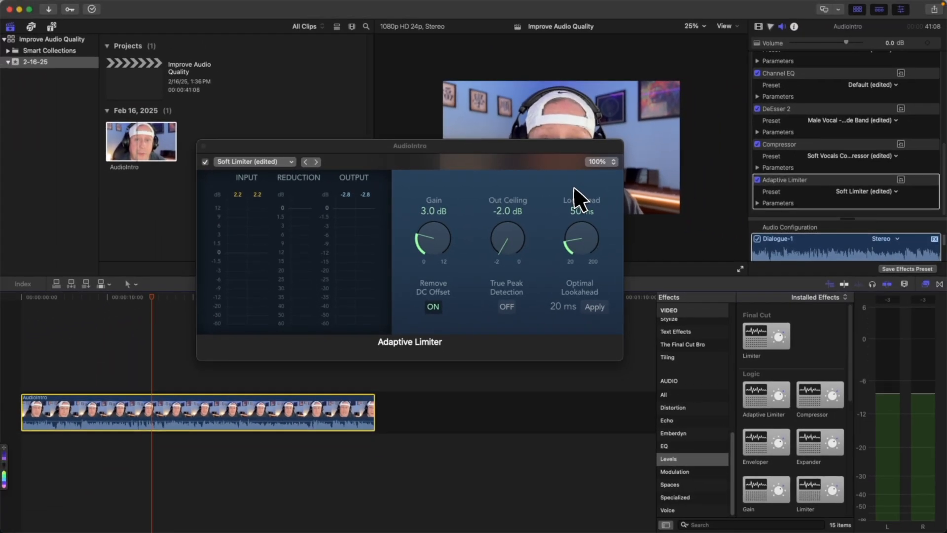
{"action": "left_click_drag", "start_coordinate": [468, 143], "coordinate": [477, 117]}
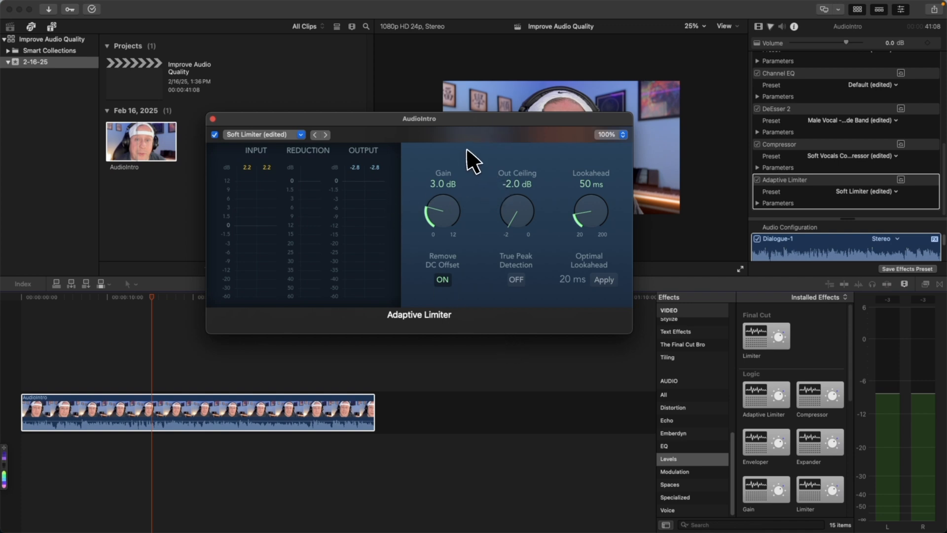
{"action": "left_click_drag", "start_coordinate": [457, 124], "coordinate": [461, 124]}
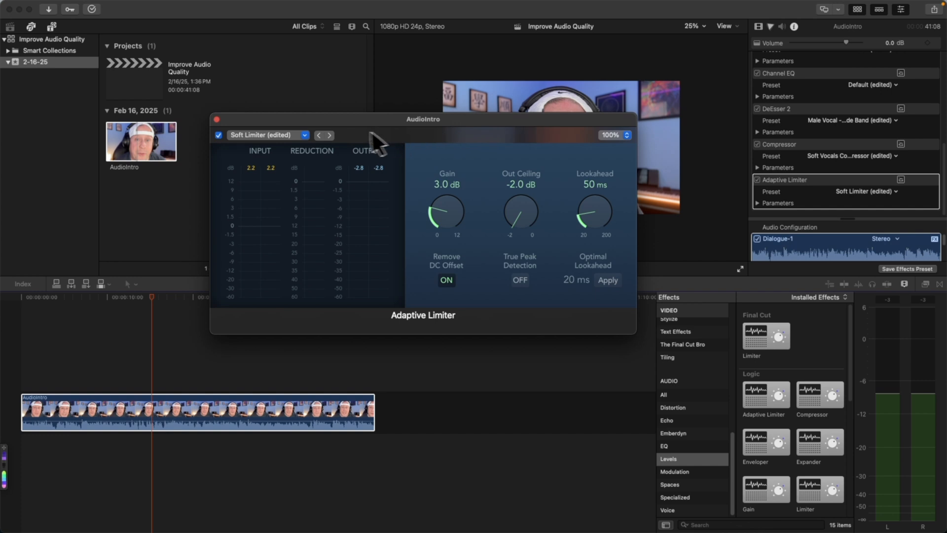
{"action": "left_click", "coordinate": [216, 120]}
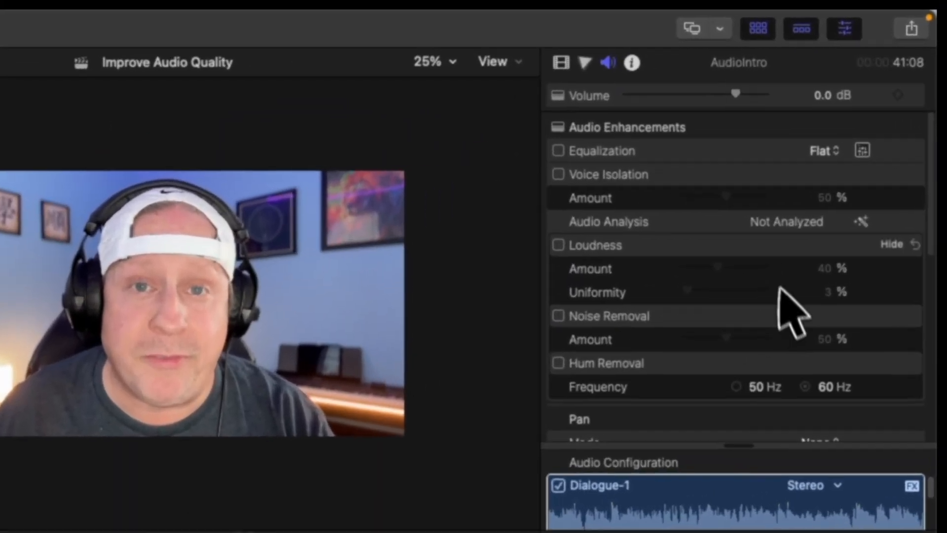
Step: Turn on Noise Removal in the AudioIntro clip's audio enhancements
{"action": "scroll", "coordinate": [640, 242], "scroll_direction": "down", "scroll_amount": 10}
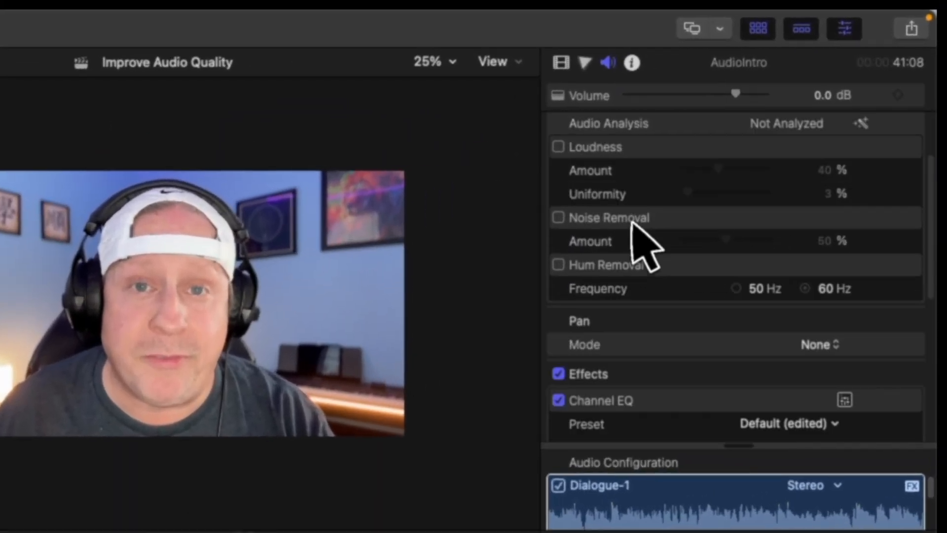
{"action": "scroll", "coordinate": [641, 252], "scroll_direction": "up", "scroll_amount": 4}
{"action": "scroll", "coordinate": [642, 252], "scroll_direction": "up", "scroll_amount": 5}
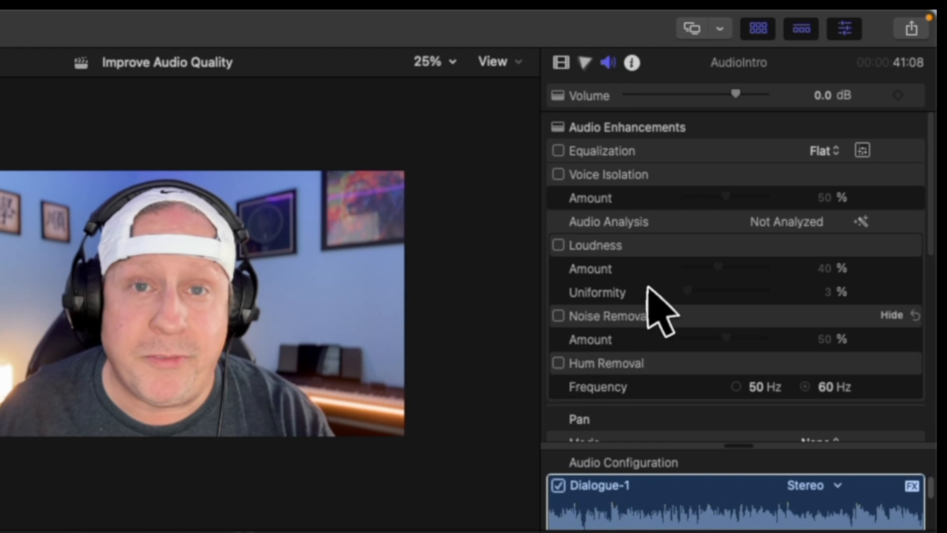
{"action": "left_click", "coordinate": [559, 316]}
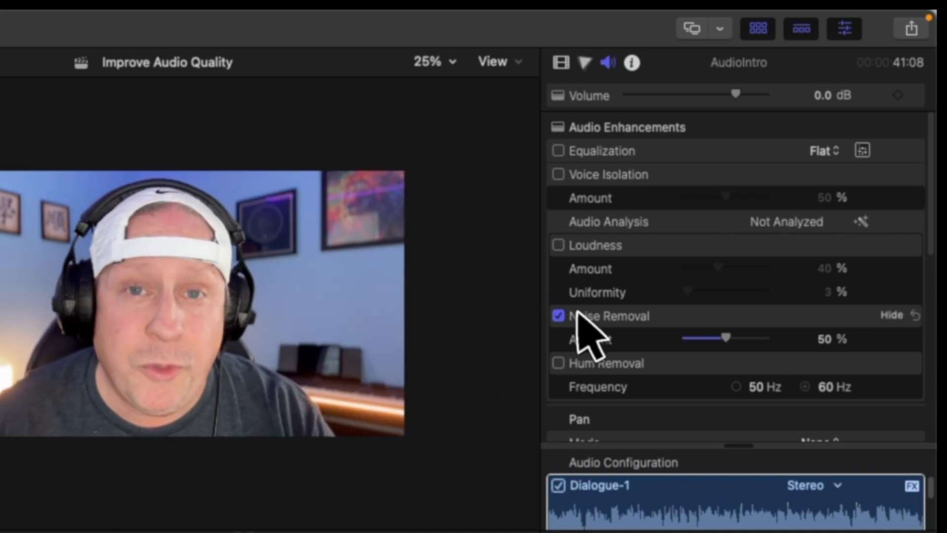
{"action": "left_click", "coordinate": [557, 317]}
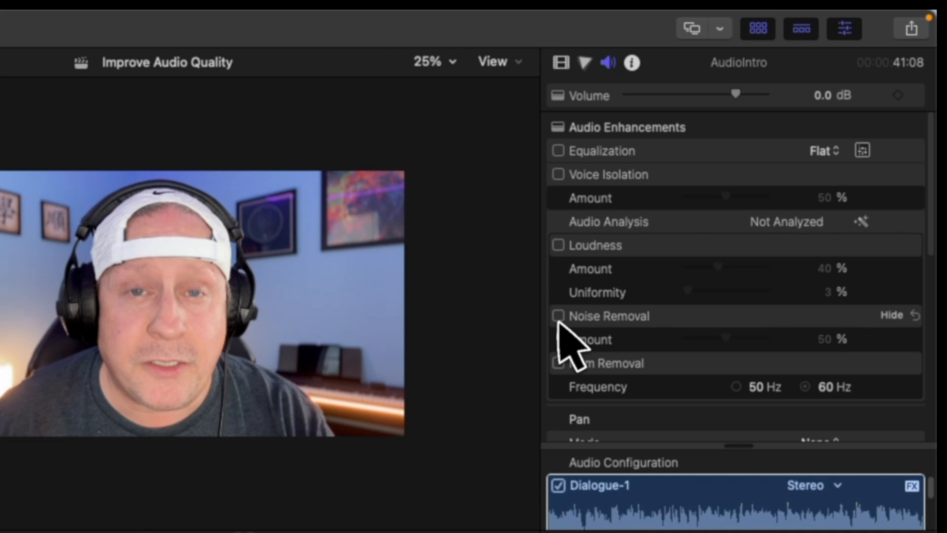
{"action": "left_click", "coordinate": [558, 316]}
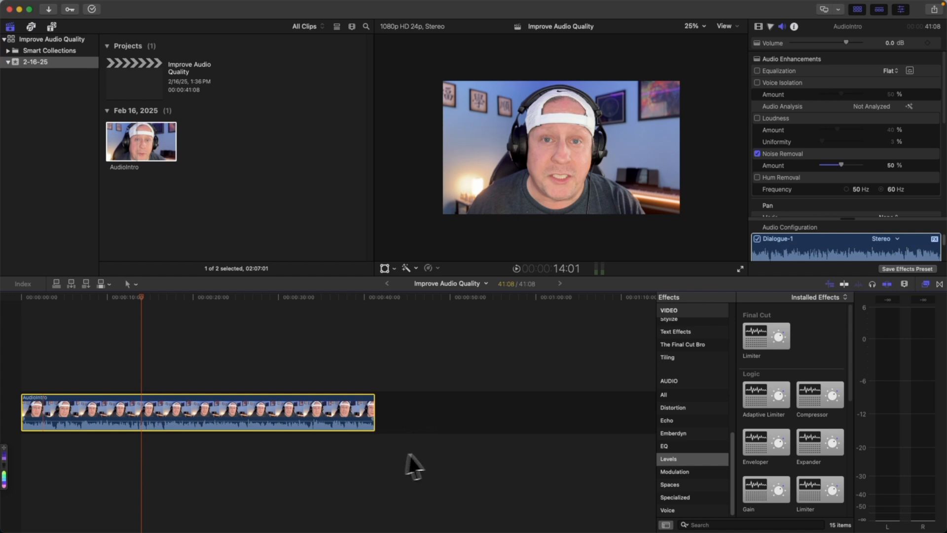
Step: Play the clip from about 14 seconds with Noise Removal active and switch Noise Removal back off
{"action": "left_click", "coordinate": [762, 251]}
{"action": "left_click", "coordinate": [138, 302]}
{"action": "key", "text": "space"}
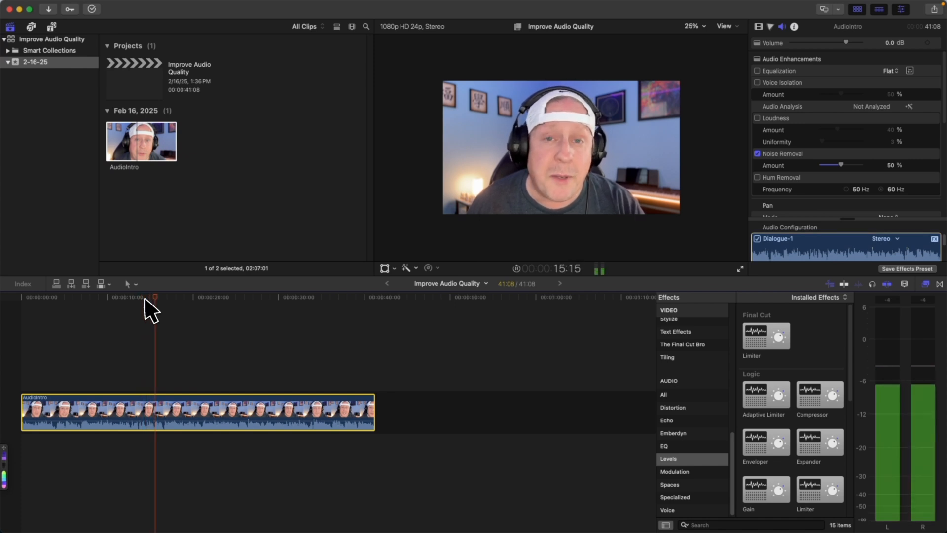
{"action": "key", "text": "space"}
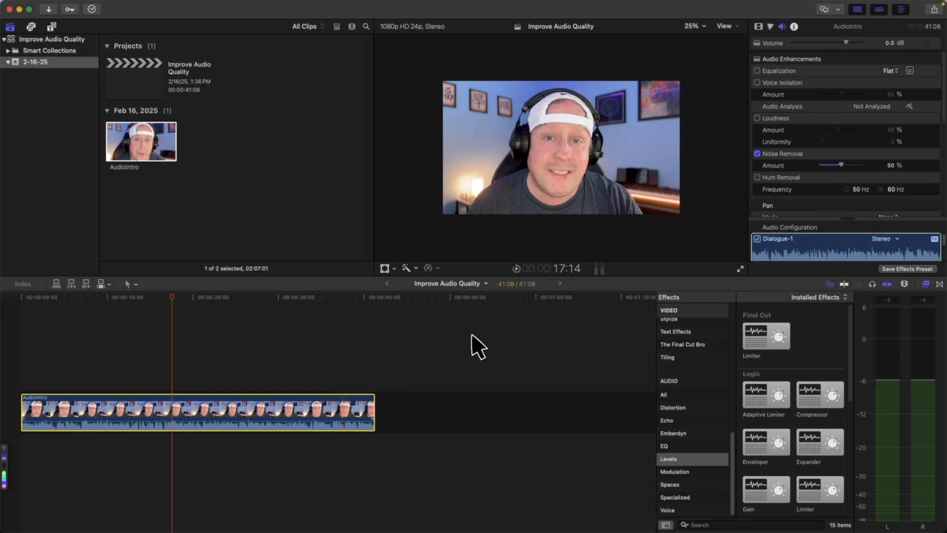
{"action": "left_click", "coordinate": [758, 153]}
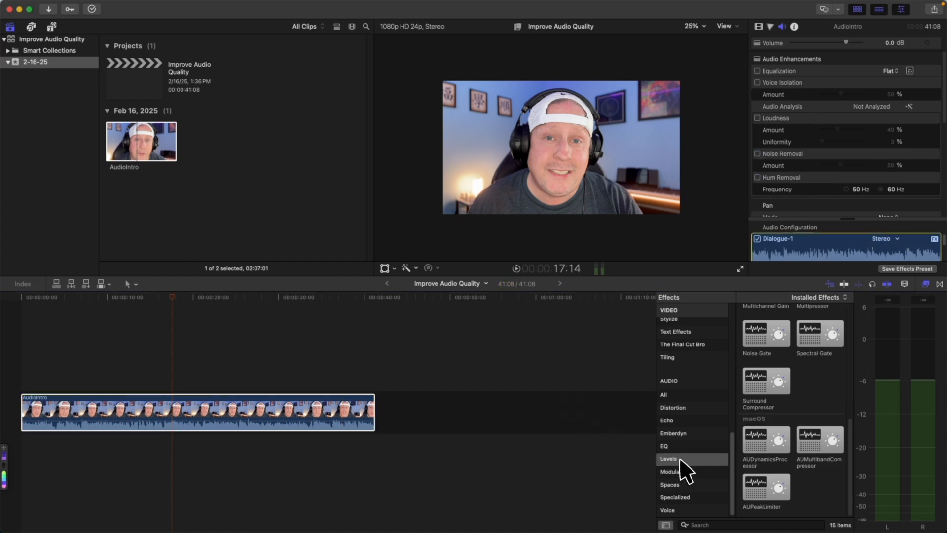
Step: Add the Noise Gate from the audio Levels effects to the AudioIntro clip and open its editor over the viewer
{"action": "left_click_drag", "start_coordinate": [772, 356], "coordinate": [317, 420]}
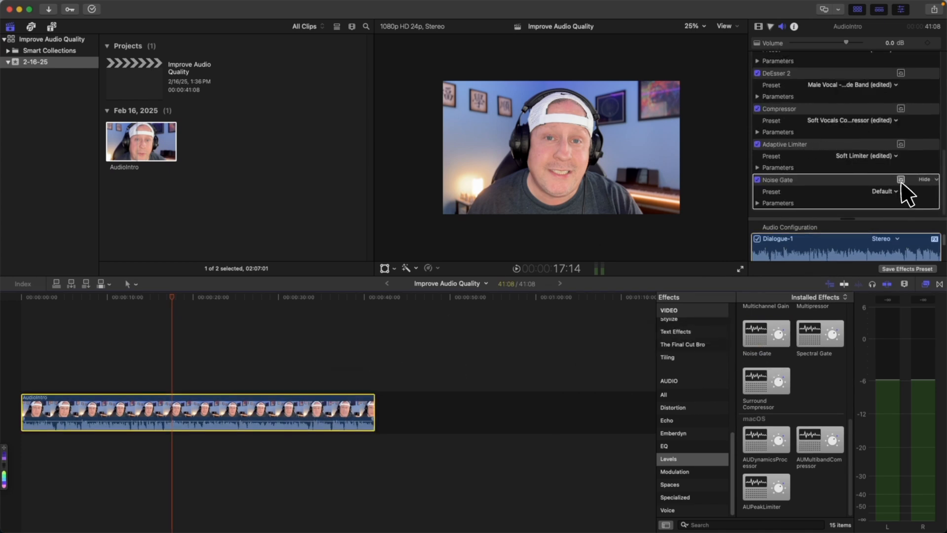
{"action": "left_click", "coordinate": [901, 180]}
{"action": "left_click_drag", "start_coordinate": [294, 236], "coordinate": [596, 137]}
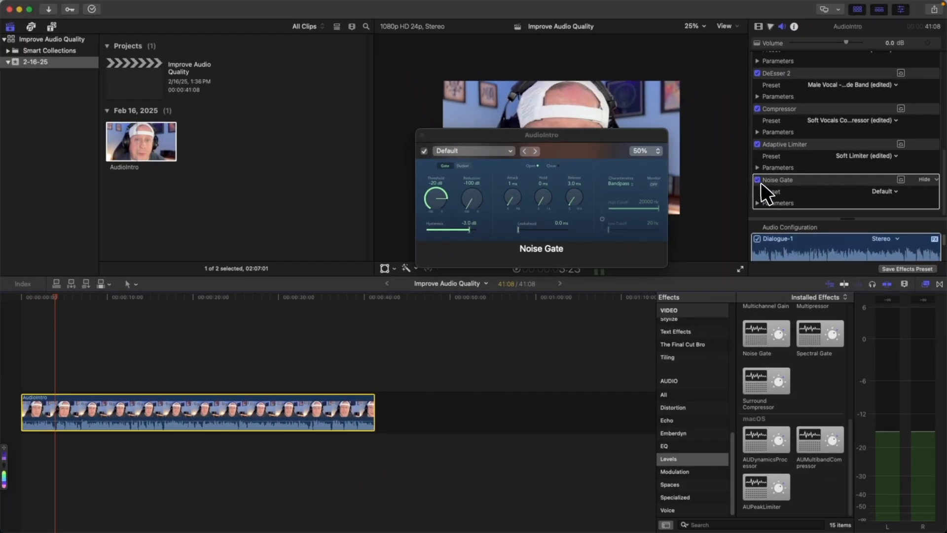
Step: Play the short passage around the 4-second mark of the AudioIntro clip twice to listen to the pause in the speech
{"action": "key", "text": "super+equal"}
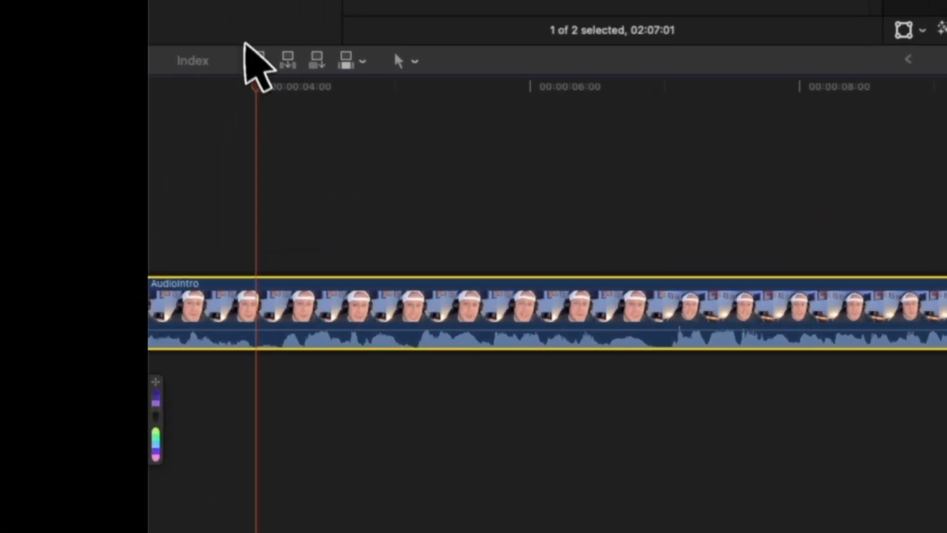
{"action": "left_click_drag", "start_coordinate": [262, 81], "coordinate": [233, 80]}
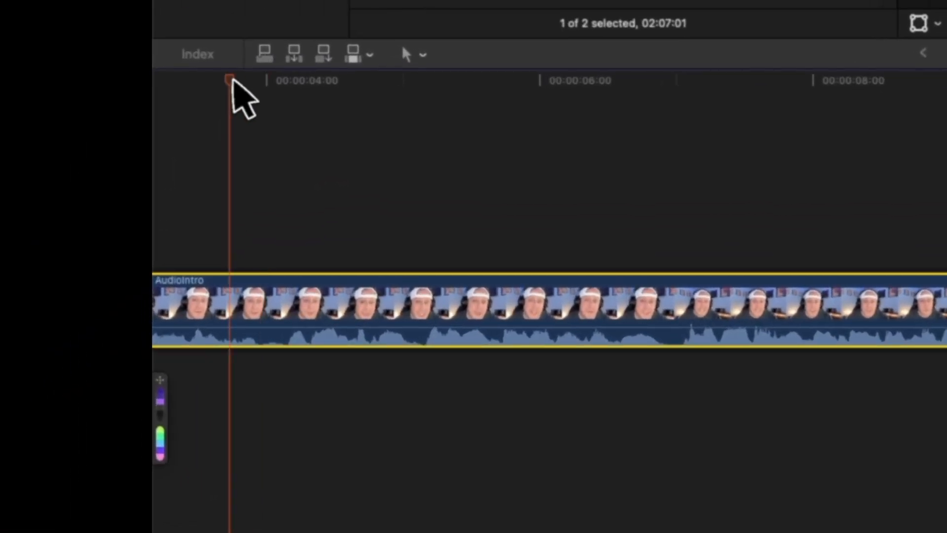
{"action": "key", "text": "space"}
{"action": "key", "text": "space"}
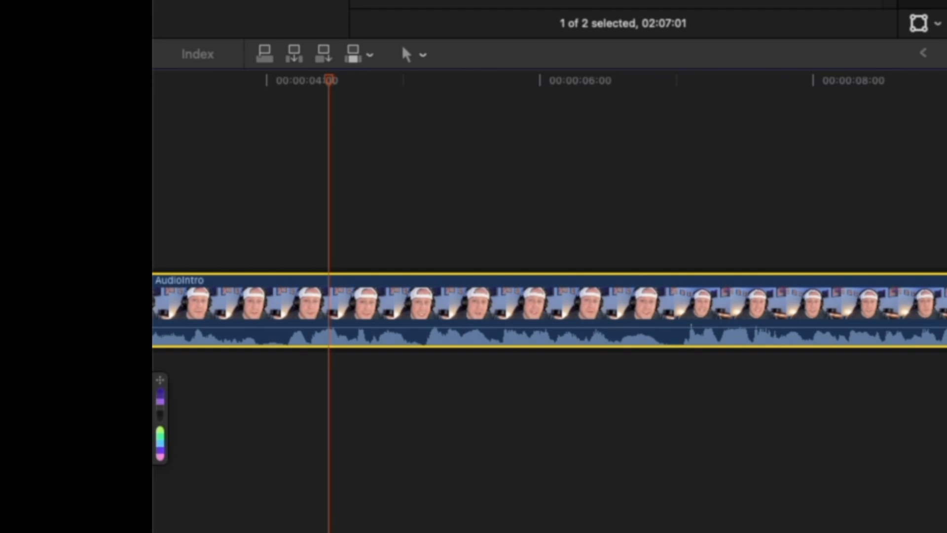
{"action": "mouse_move", "coordinate": [264, 84]}
{"action": "left_mouse_down"}
{"action": "mouse_move", "coordinate": [309, 84]}
{"action": "mouse_move", "coordinate": [266, 85]}
{"action": "left_mouse_up"}
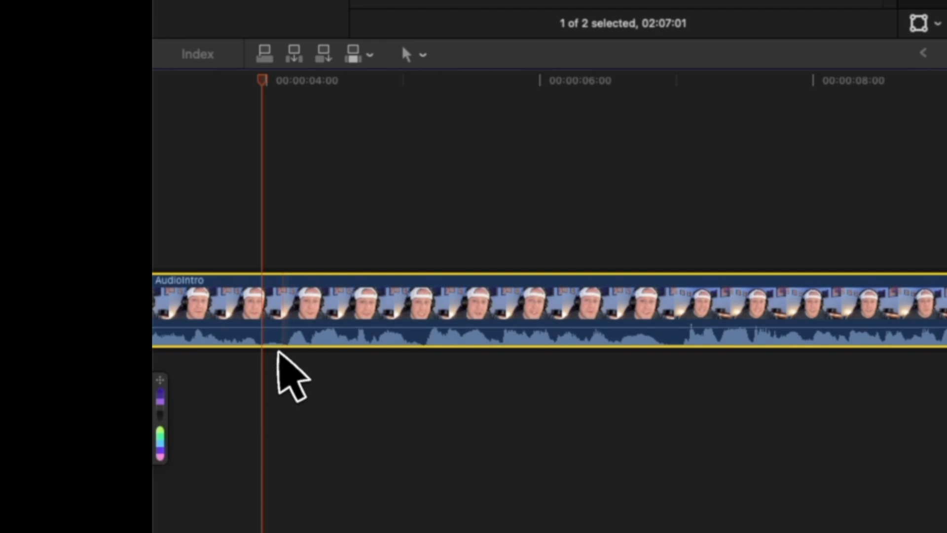
{"action": "left_click", "coordinate": [253, 85]}
{"action": "key", "text": "space"}
{"action": "key", "text": "space"}
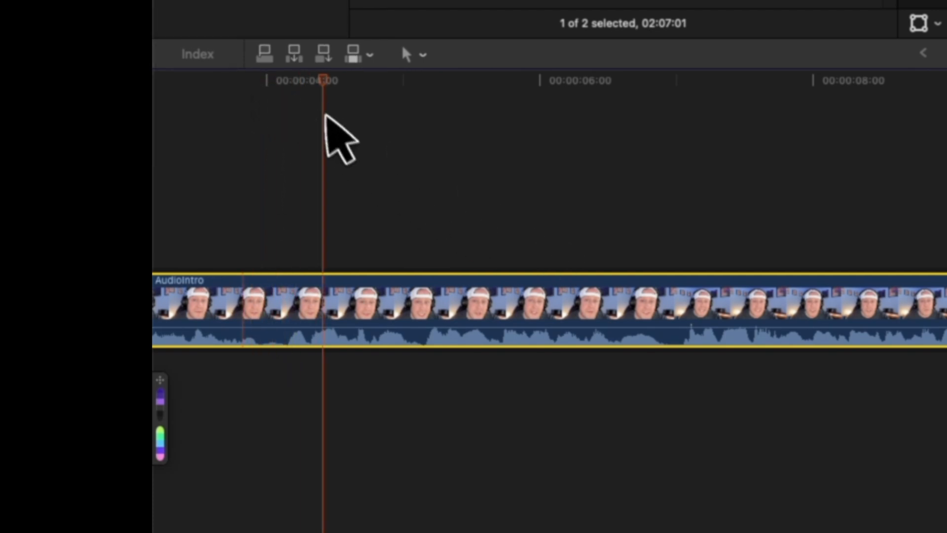
Step: Set the Noise Gate's threshold to -30 dB with the effect enabled and replay the passage around the 4-second mark
{"action": "left_click_drag", "start_coordinate": [329, 80], "coordinate": [267, 85]}
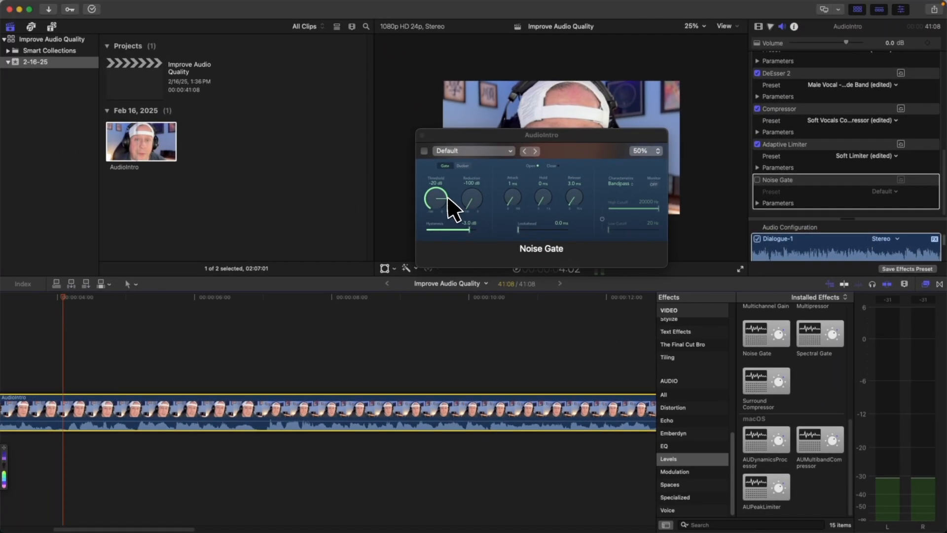
{"action": "left_click_drag", "start_coordinate": [448, 196], "coordinate": [445, 185]}
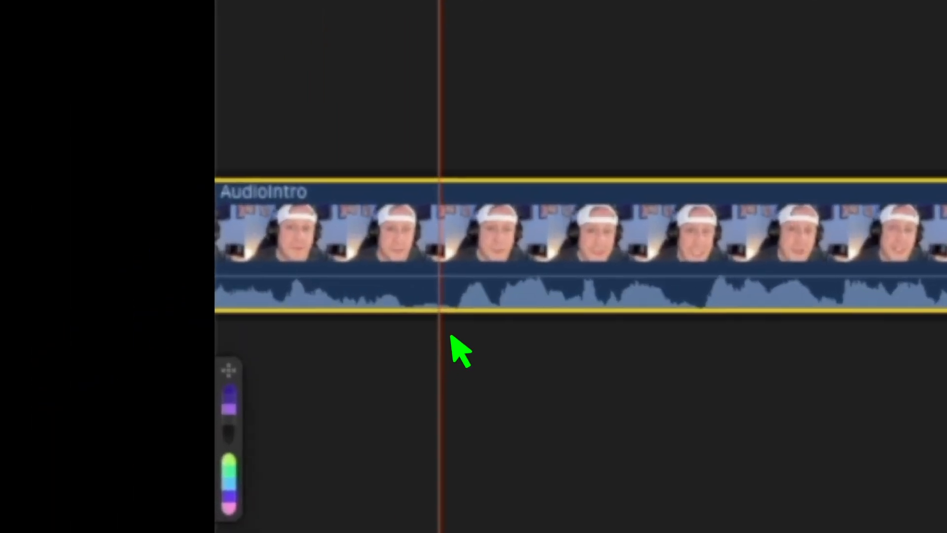
{"action": "left_click", "coordinate": [455, 341]}
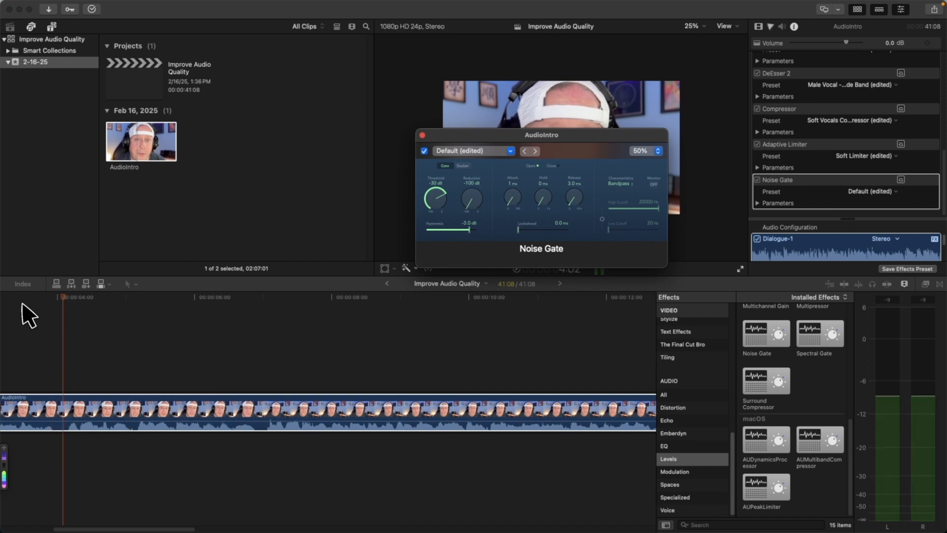
{"action": "left_click", "coordinate": [37, 305]}
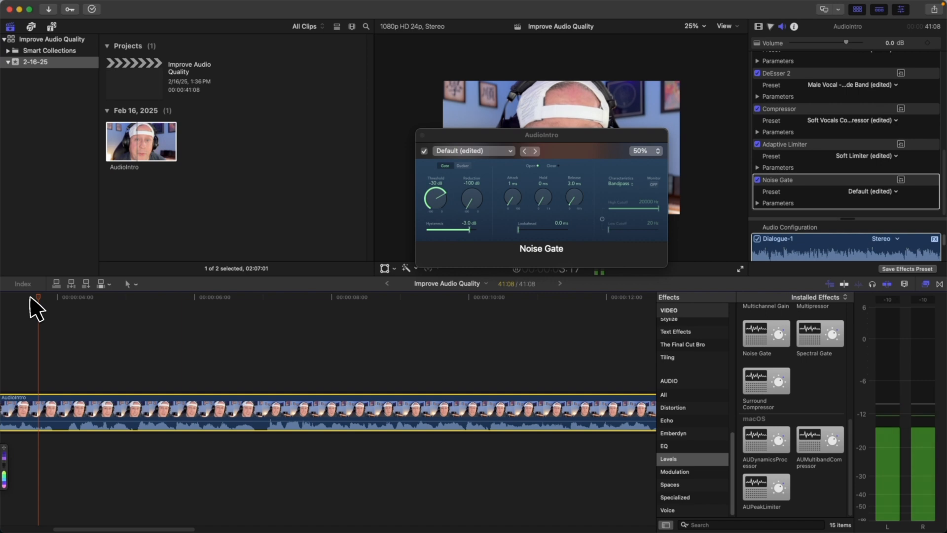
{"action": "key", "text": "space"}
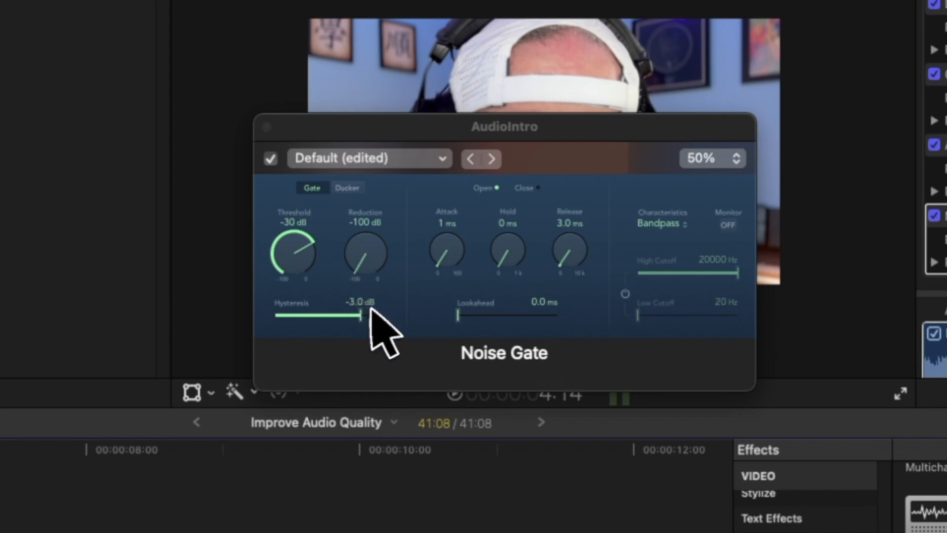
Step: Switch off the Noise Gate on the AudioIntro clip and close its editor
{"action": "left_click_drag", "start_coordinate": [516, 132], "coordinate": [521, 124]}
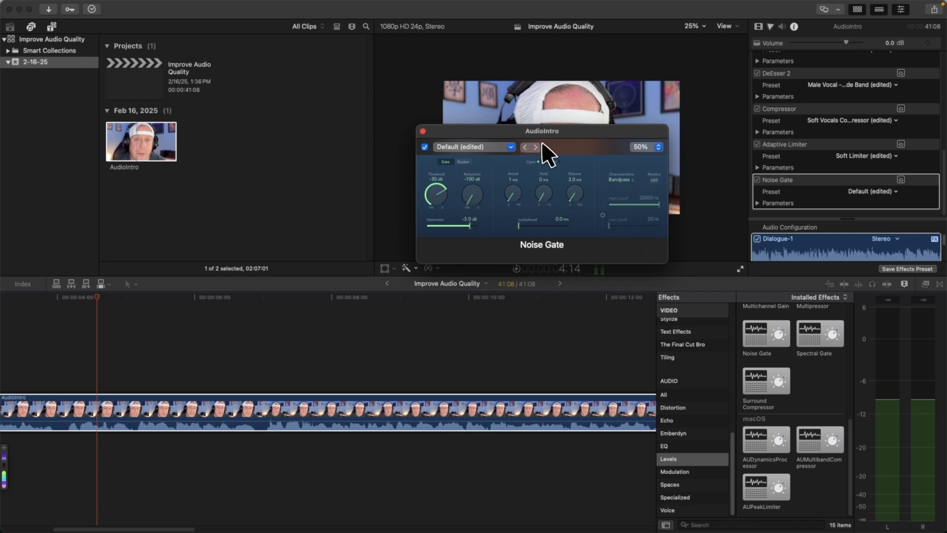
{"action": "left_click_drag", "start_coordinate": [543, 131], "coordinate": [547, 129]}
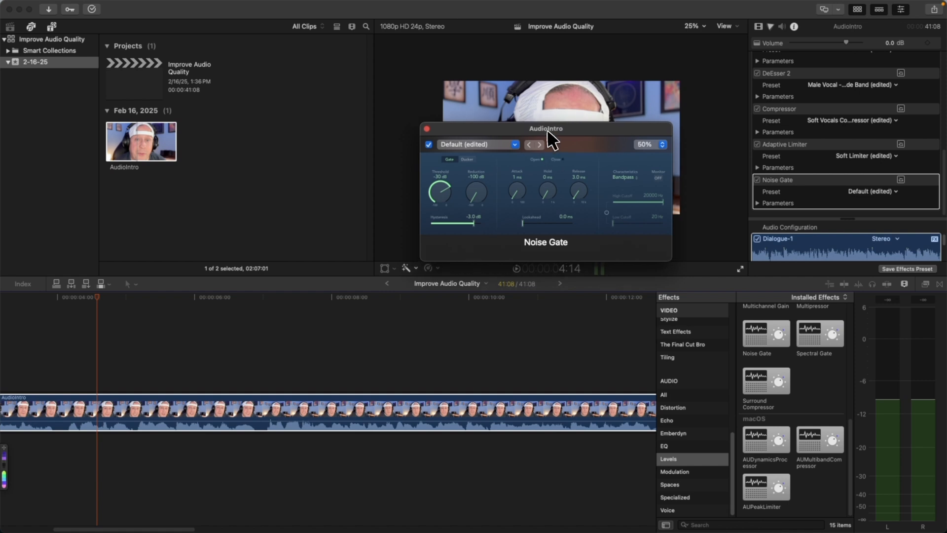
{"action": "left_click", "coordinate": [429, 145]}
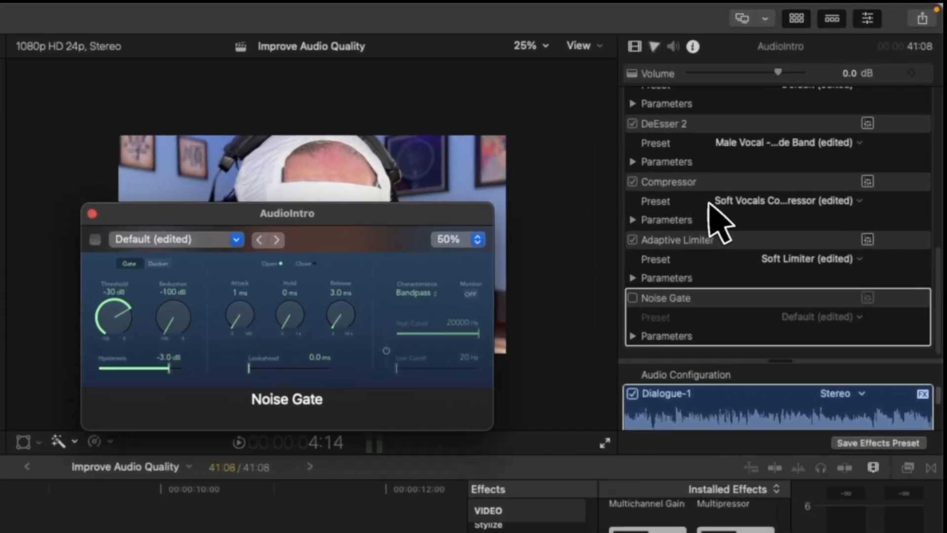
{"action": "scroll", "coordinate": [808, 146], "scroll_direction": "up", "scroll_amount": 8}
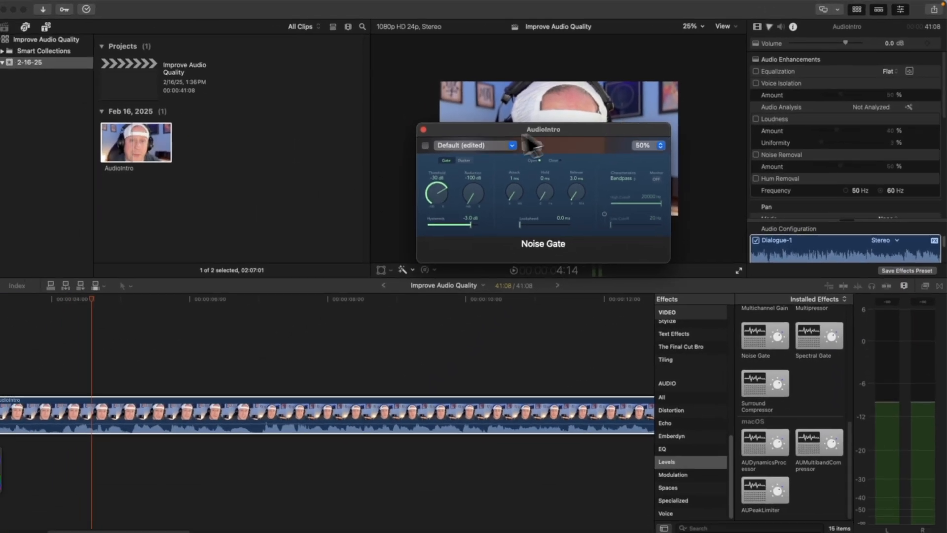
{"action": "left_click", "coordinate": [427, 134]}
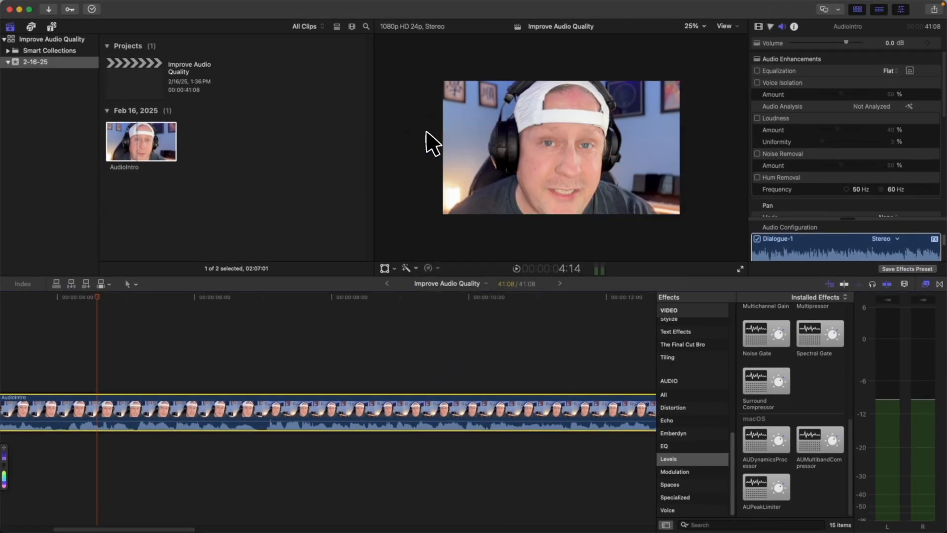
Step: Turn on Voice Isolation at 50% for the AudioIntro clip and play it from just before 4 seconds to about 12 seconds
{"action": "scroll", "coordinate": [834, 138], "scroll_direction": "down", "scroll_amount": 5}
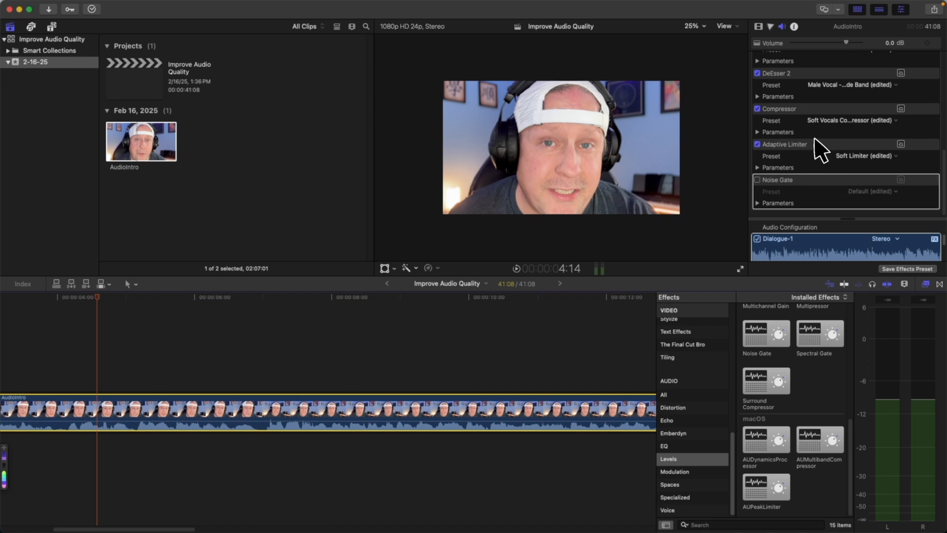
{"action": "scroll", "coordinate": [765, 93], "scroll_direction": "up", "scroll_amount": 10}
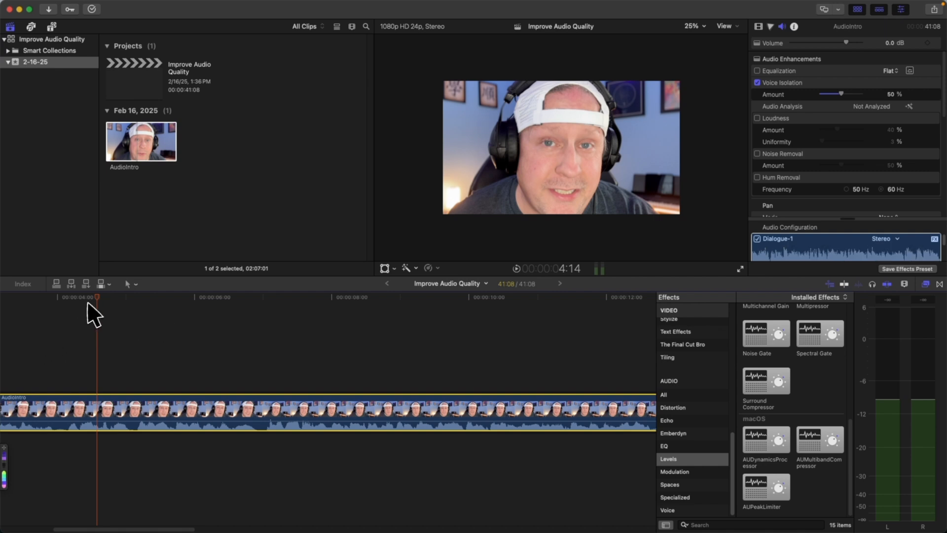
{"action": "left_click_drag", "start_coordinate": [97, 306], "coordinate": [58, 309]}
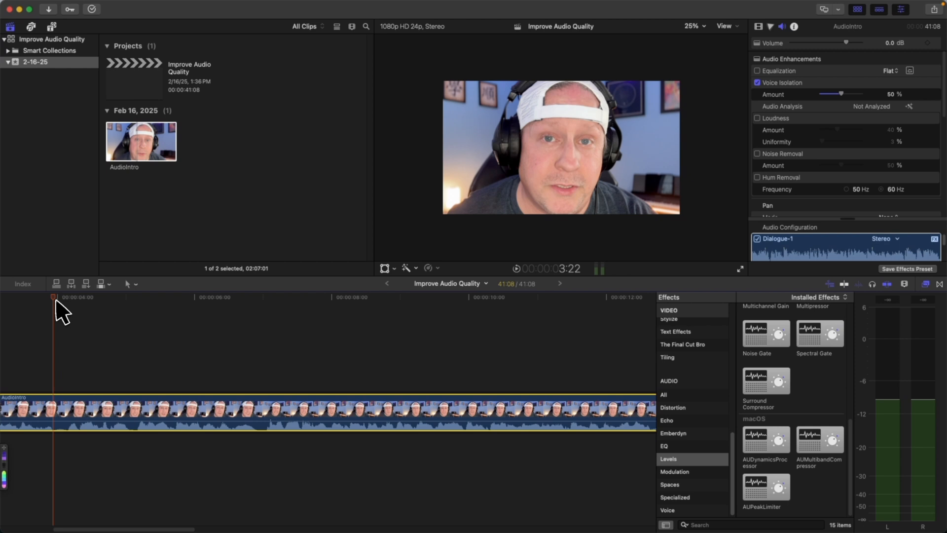
{"action": "key", "text": "space"}
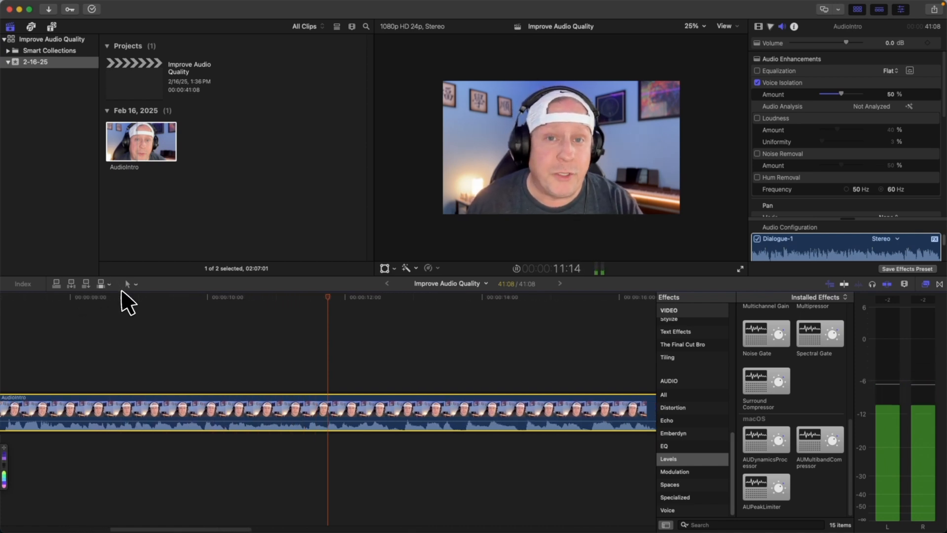
{"action": "key", "text": "space"}
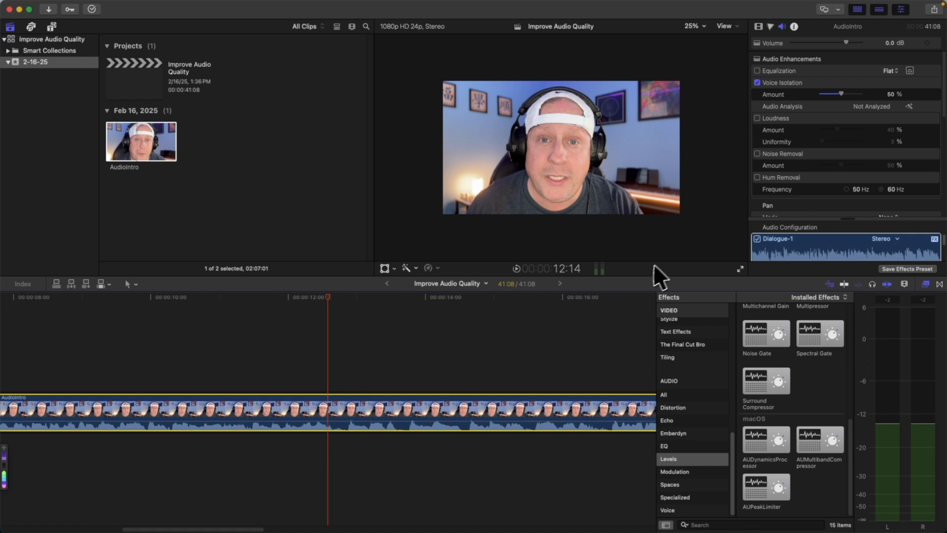
Step: Review the AudioIntro clip's audio enhancements and its full list of applied audio effects
{"action": "scroll", "coordinate": [793, 138], "scroll_direction": "down", "scroll_amount": 1}
{"action": "scroll", "coordinate": [793, 143], "scroll_direction": "down", "scroll_amount": 5}
{"action": "scroll", "coordinate": [793, 146], "scroll_direction": "up", "scroll_amount": 5}
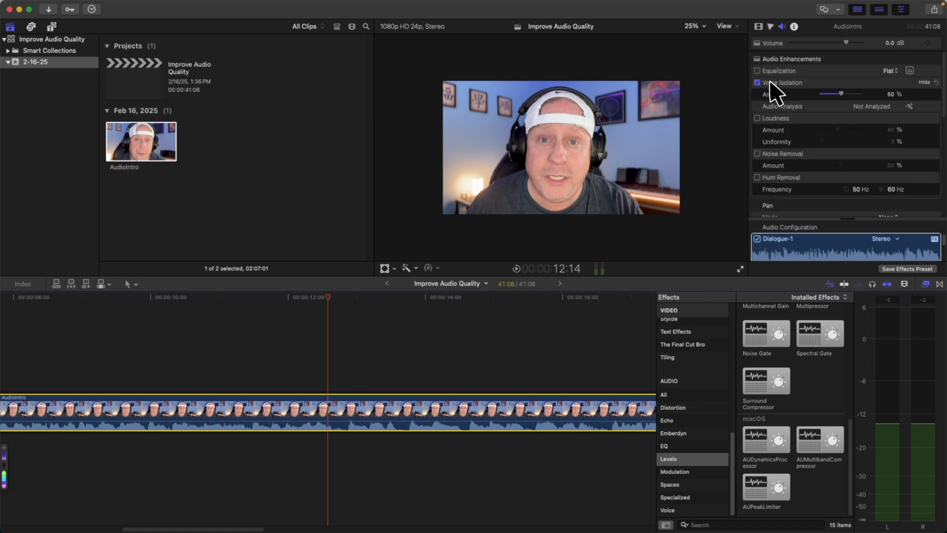
{"action": "left_click", "coordinate": [423, 213]}
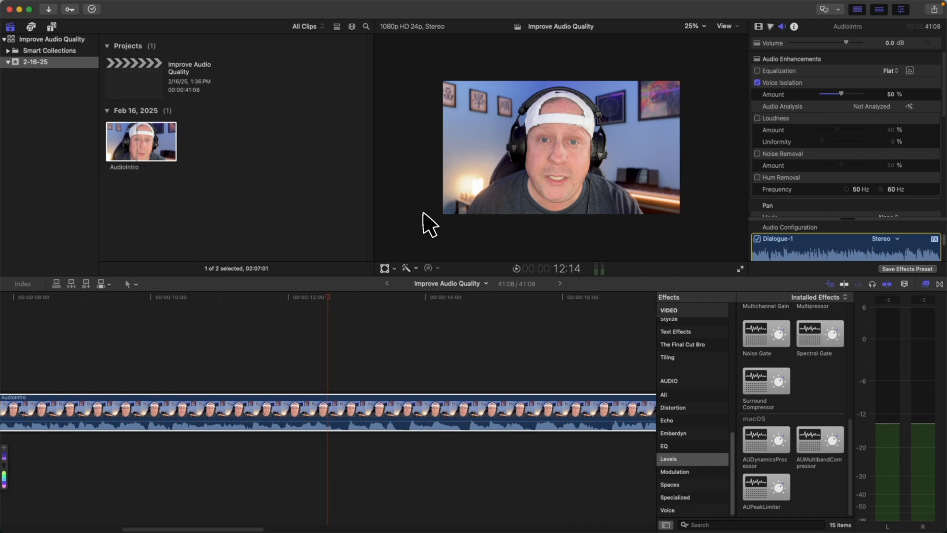
{"action": "scroll", "coordinate": [817, 121], "scroll_direction": "down", "scroll_amount": 5}
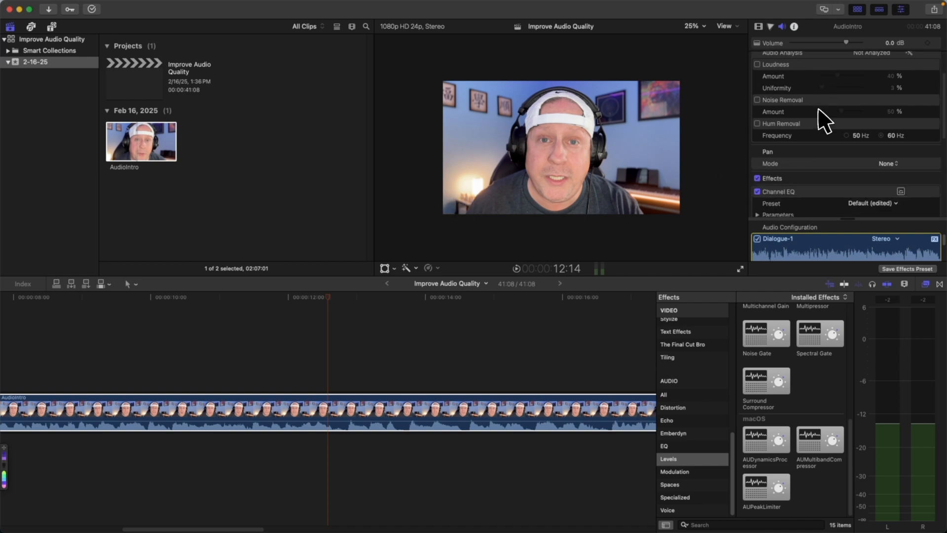
{"action": "scroll", "coordinate": [818, 112], "scroll_direction": "down", "scroll_amount": 3}
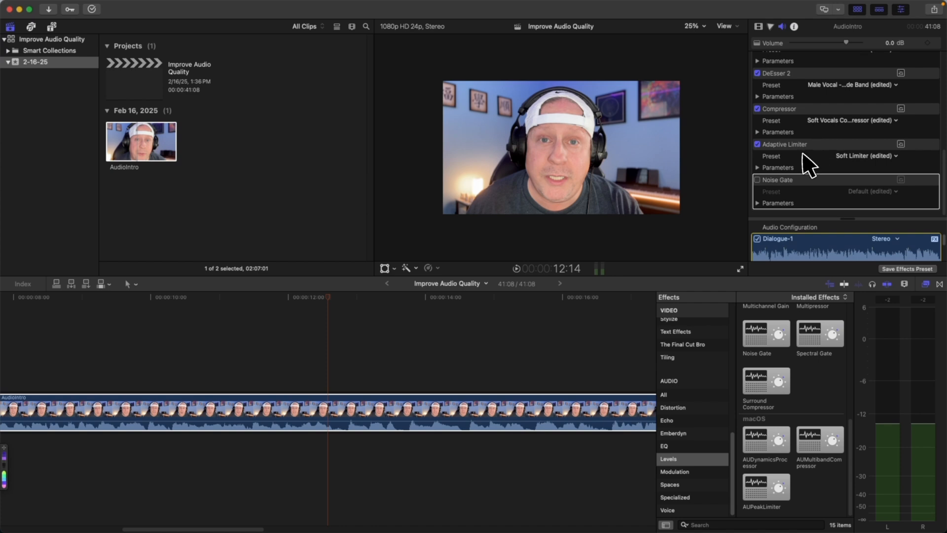
{"action": "key", "text": "space"}
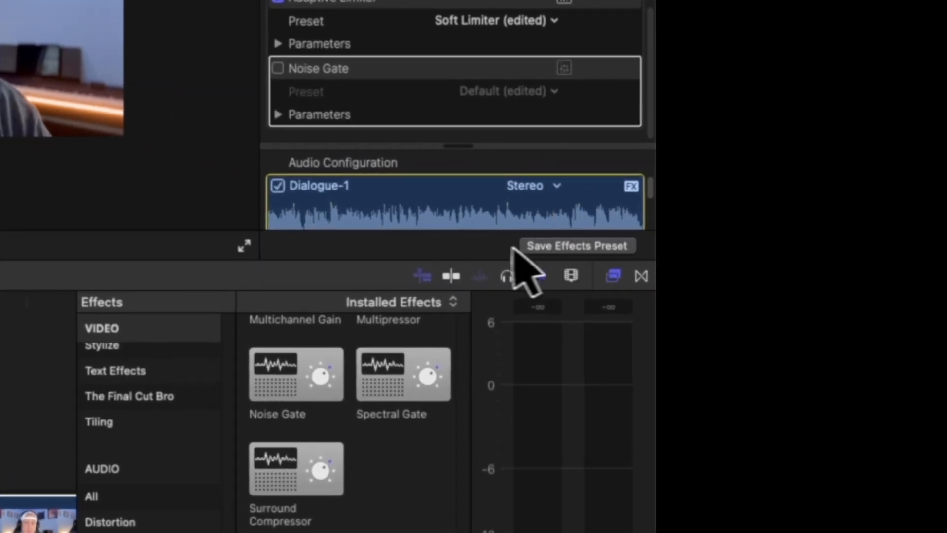
Step: Save the clip's audio effects and Voice Isolation as the preset "Shure MV7 - Voice Isolation" in the Emberdyn category
{"action": "left_click", "coordinate": [592, 247]}
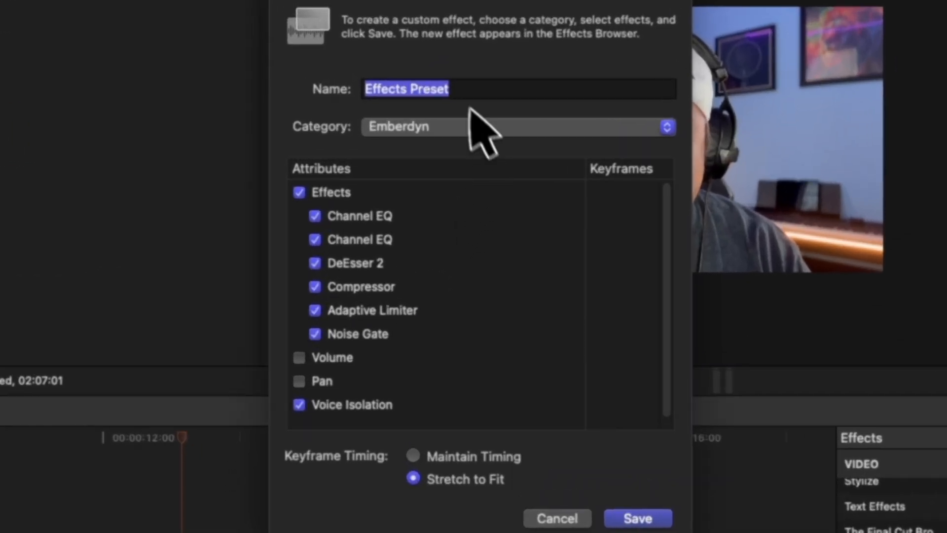
{"action": "left_click", "coordinate": [415, 133]}
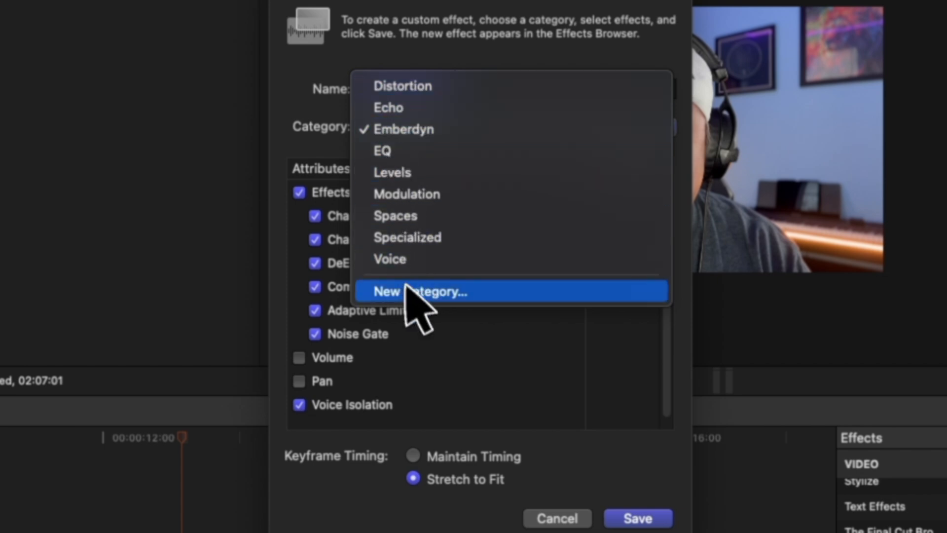
{"action": "left_click", "coordinate": [402, 131]}
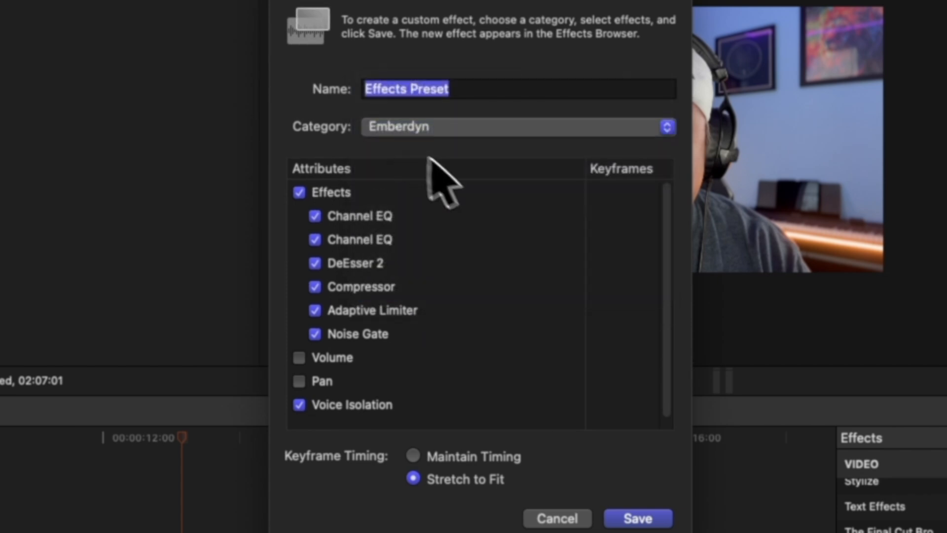
{"action": "left_click_drag", "start_coordinate": [476, 86], "coordinate": [327, 81]}
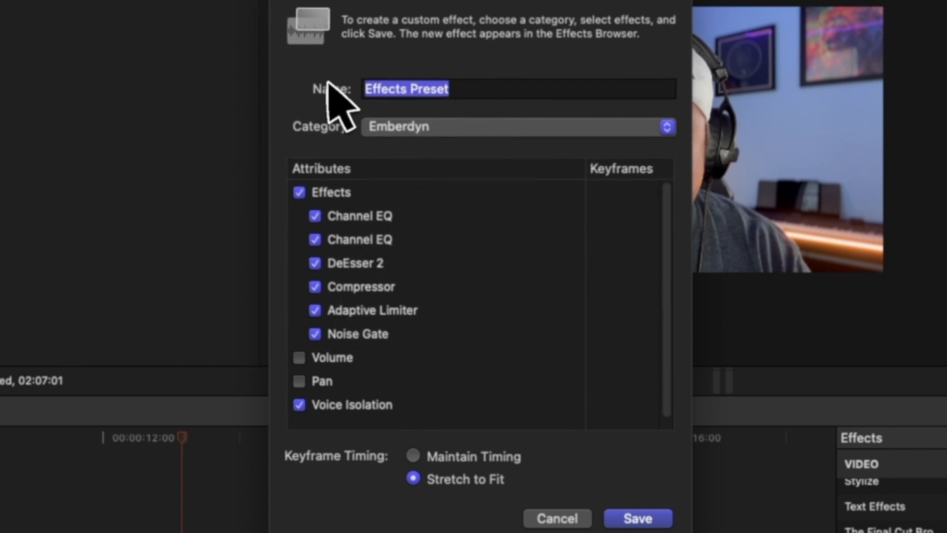
{"action": "type", "text": "Shure MV7"}
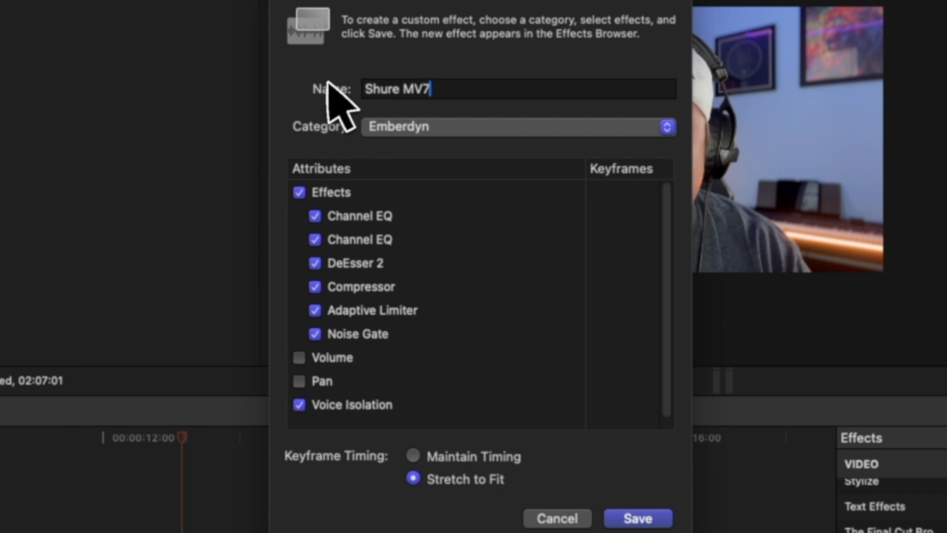
{"action": "type", "text": "- Voice Isolation"}
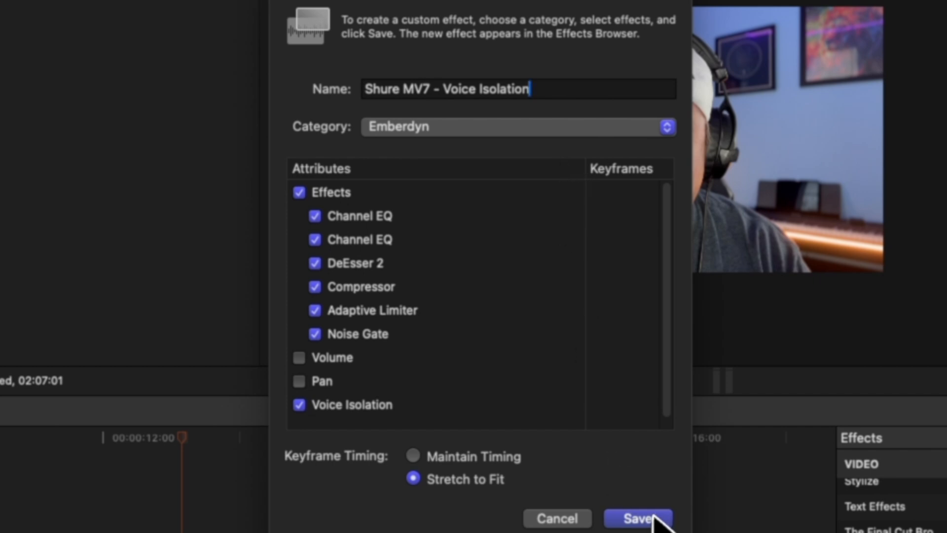
{"action": "left_click", "coordinate": [638, 519]}
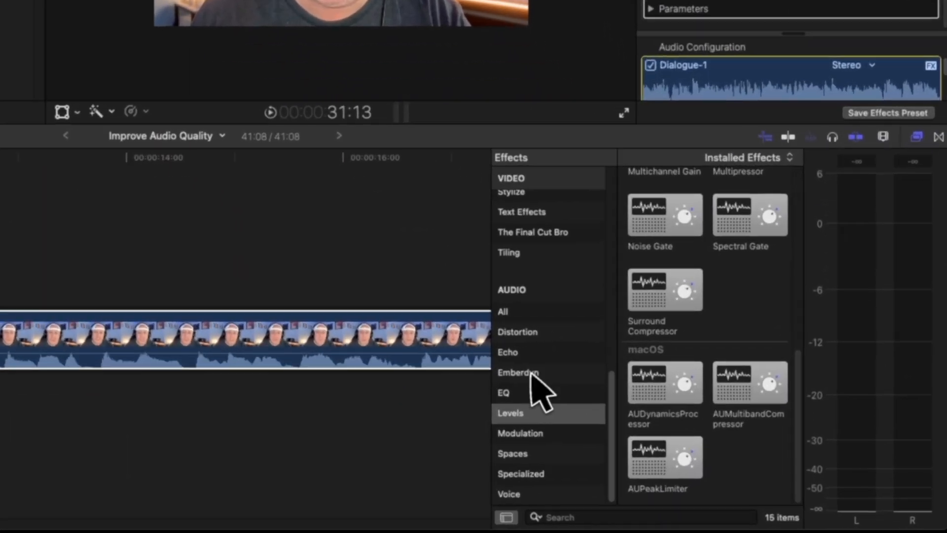
Step: Show the Emberdyn audio effects, preview the Shure MV7 - Voice Isolation preset and examine the AudioIntro clip's effects list
{"action": "left_click", "coordinate": [670, 433]}
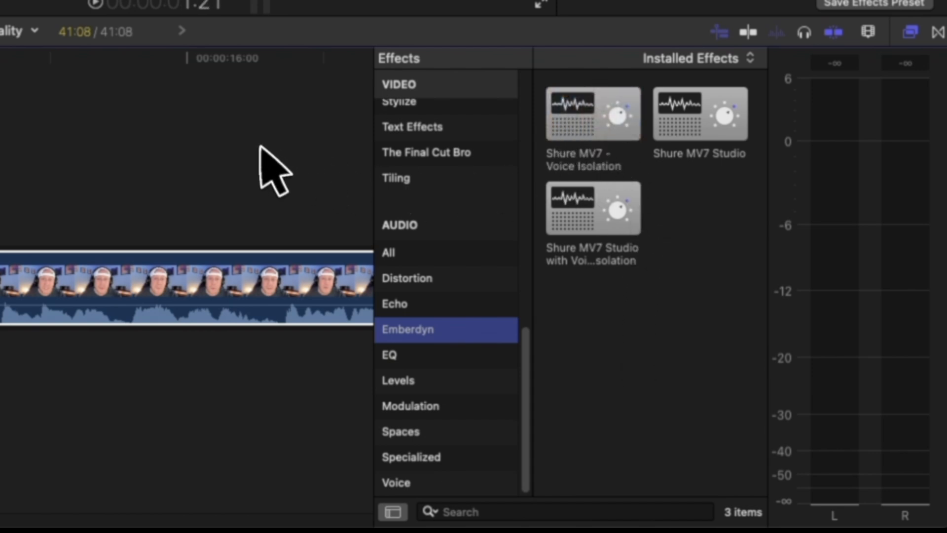
{"action": "left_click", "coordinate": [307, 150]}
{"action": "left_click_drag", "start_coordinate": [547, 140], "coordinate": [4, 280]}
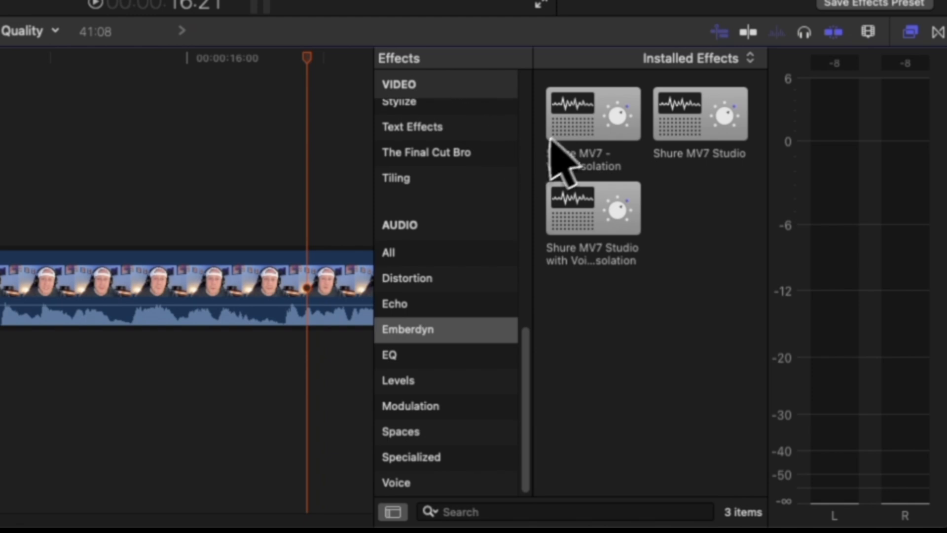
{"action": "left_click_drag", "start_coordinate": [454, 406], "coordinate": [751, 312]}
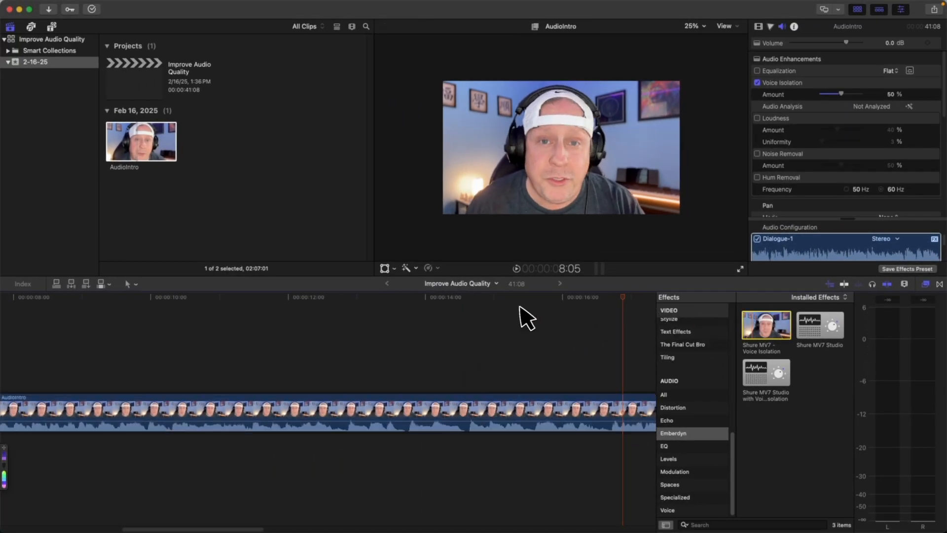
{"action": "scroll", "coordinate": [819, 109], "scroll_direction": "down", "scroll_amount": 10}
{"action": "scroll", "coordinate": [823, 121], "scroll_direction": "down", "scroll_amount": 3}
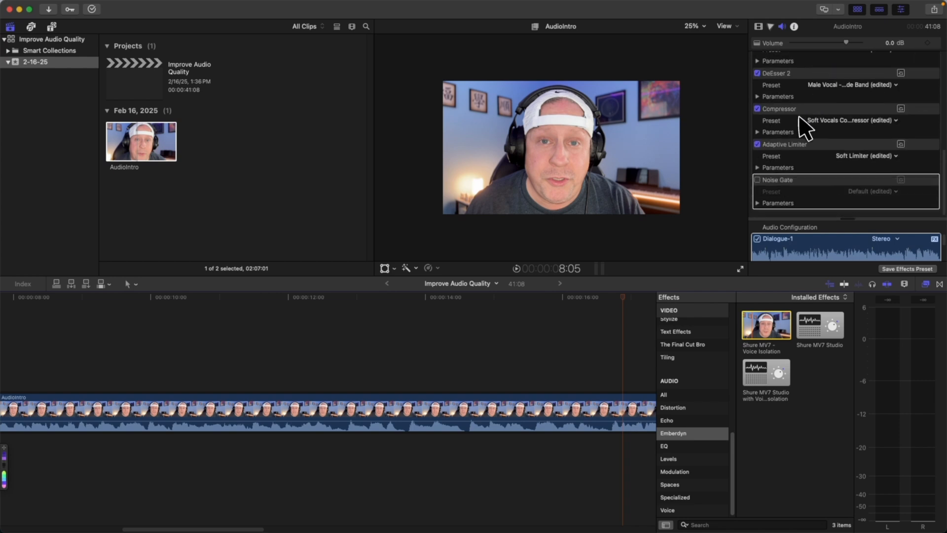